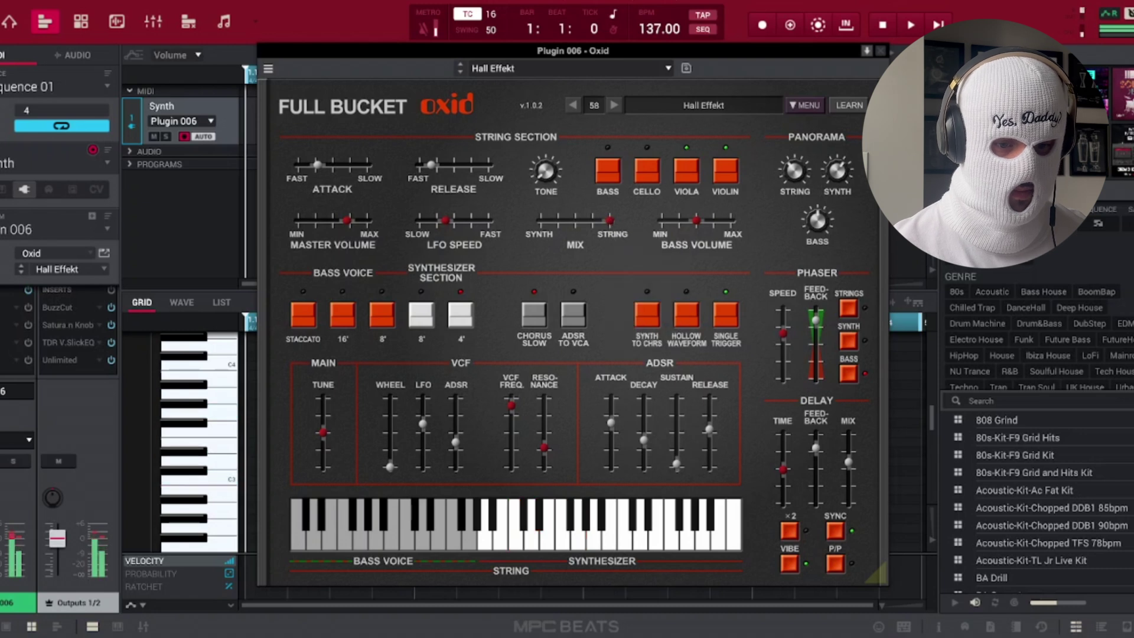
- Try the Hall Effekt patch's string section Mix at full Synth, and back at a roughly even blend with String
drag(611, 226, 595, 222)
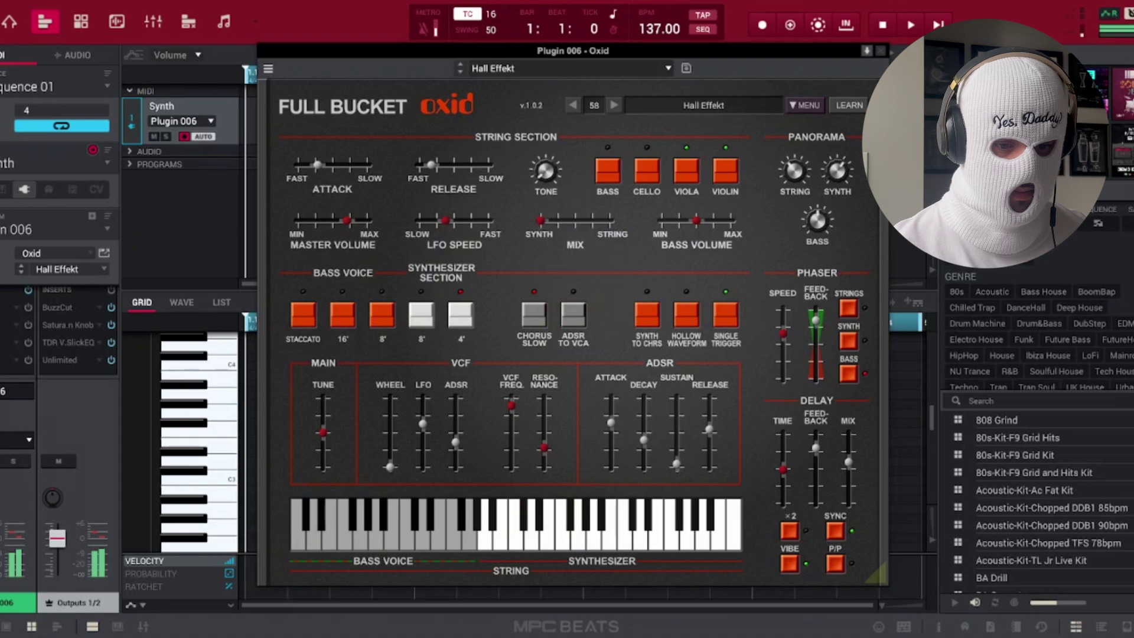
drag(541, 224, 575, 223)
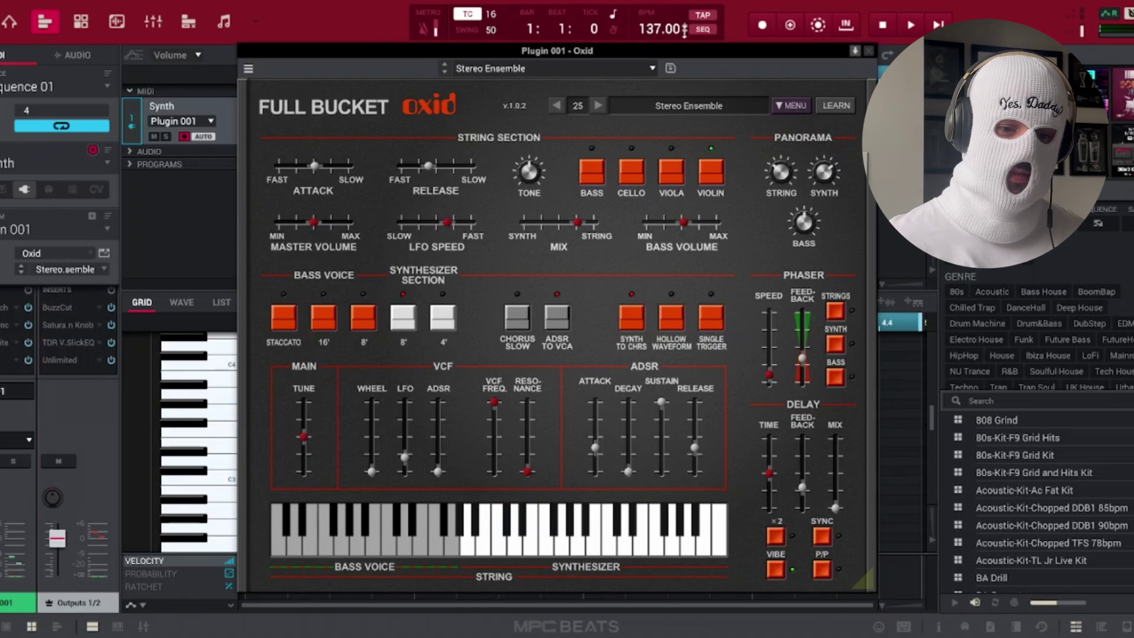
- Close the Oxid synth window and draw a one-bar D#3 note at the start of the sequence
click(869, 50)
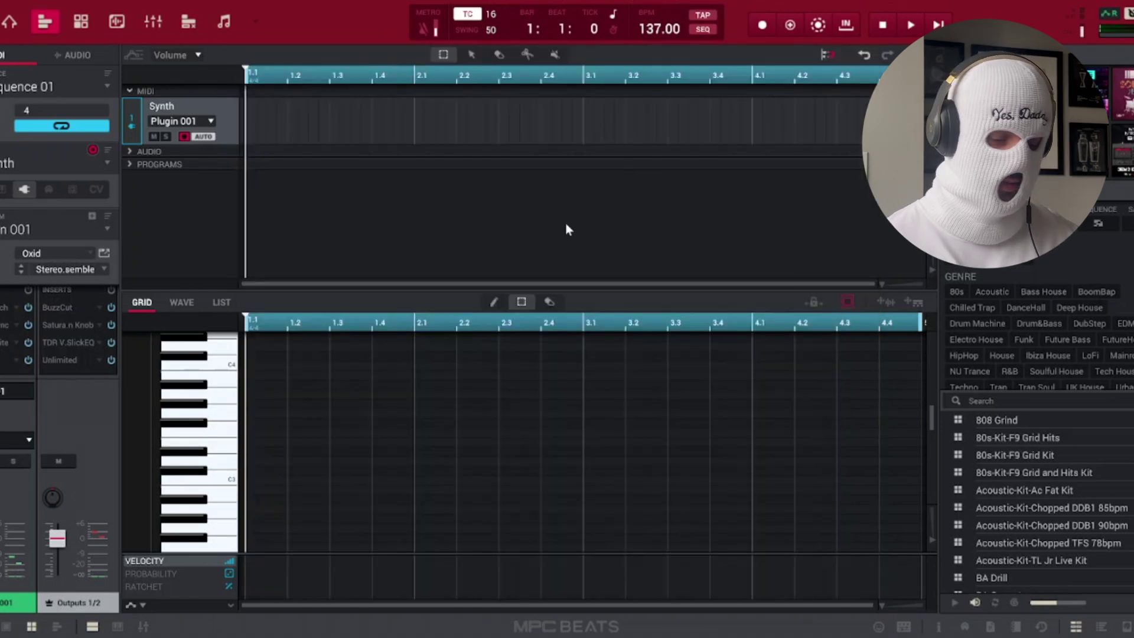
double_click(253, 444)
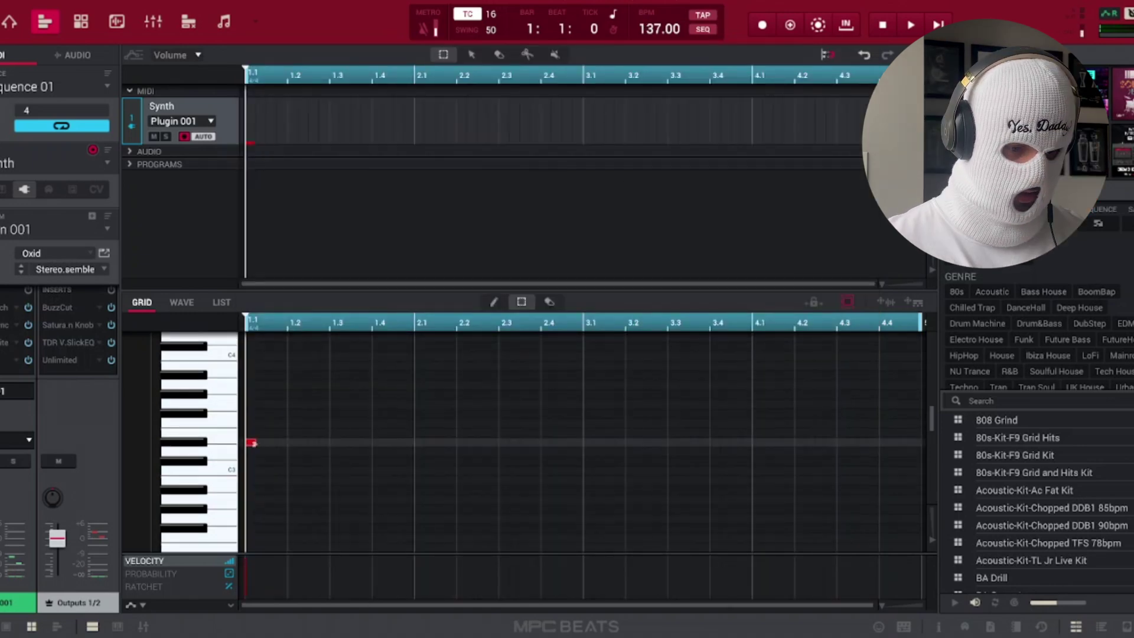
drag(255, 443, 414, 443)
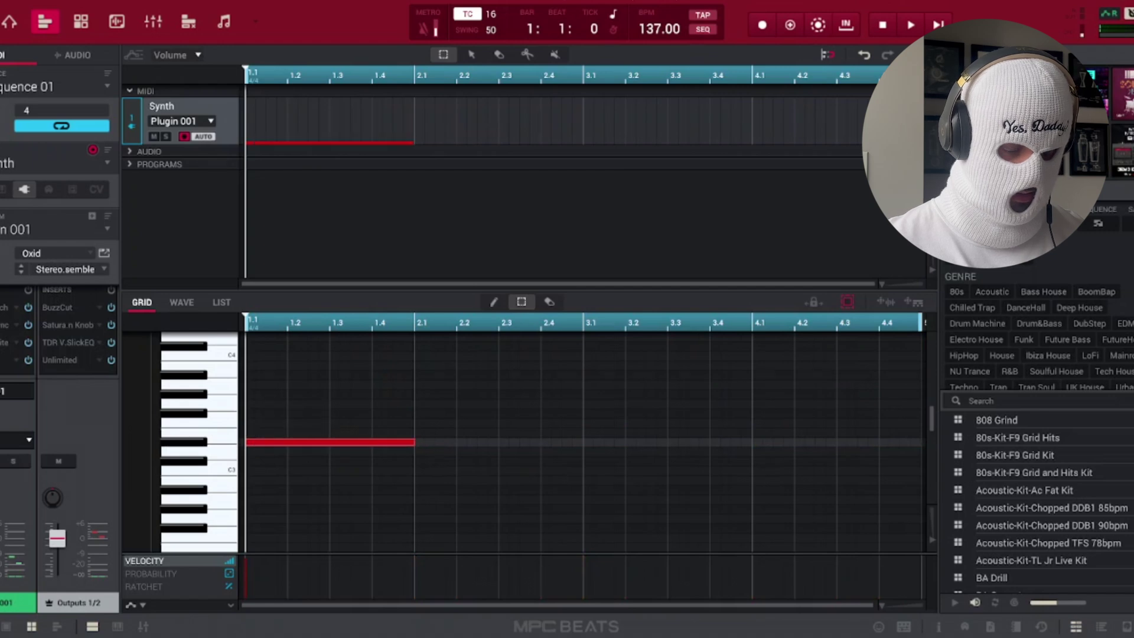
- Add one-bar F#3 and A#3 notes above the D#3 in bar 1 and play the chord
scroll(365, 470, up, 2)
drag(347, 481, 314, 427)
scroll(452, 416, down, 1)
key(space)
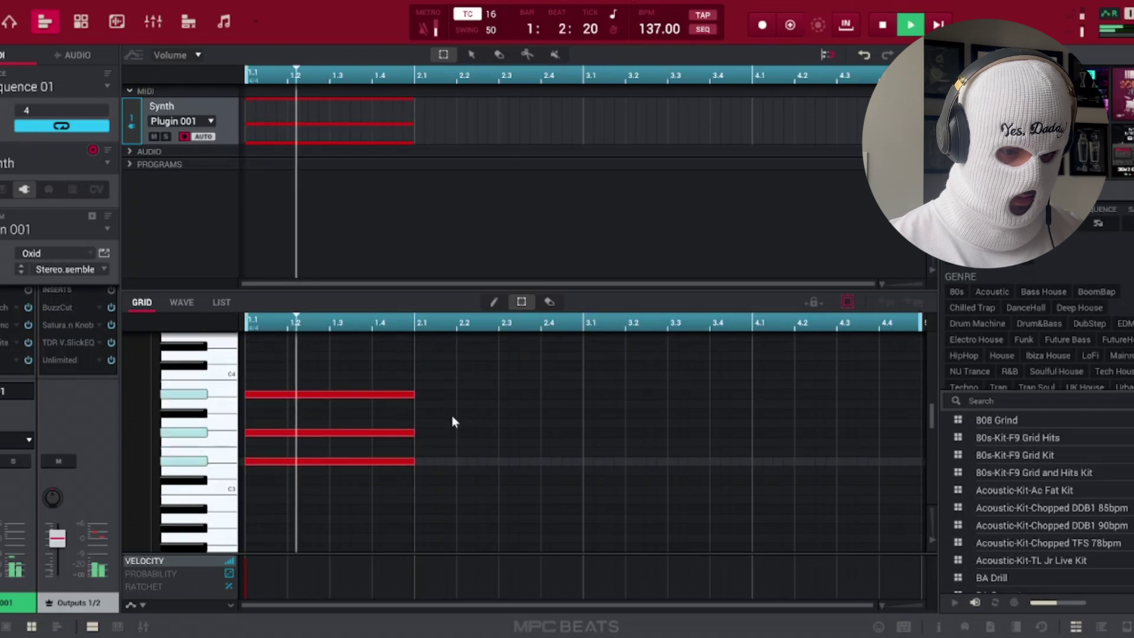
key(space)
- Lower the chord's middle note to F3, add an F#3 from 1.2 to the end of bar 1, and play it
scroll(494, 423, up, 1)
drag(281, 445, 324, 446)
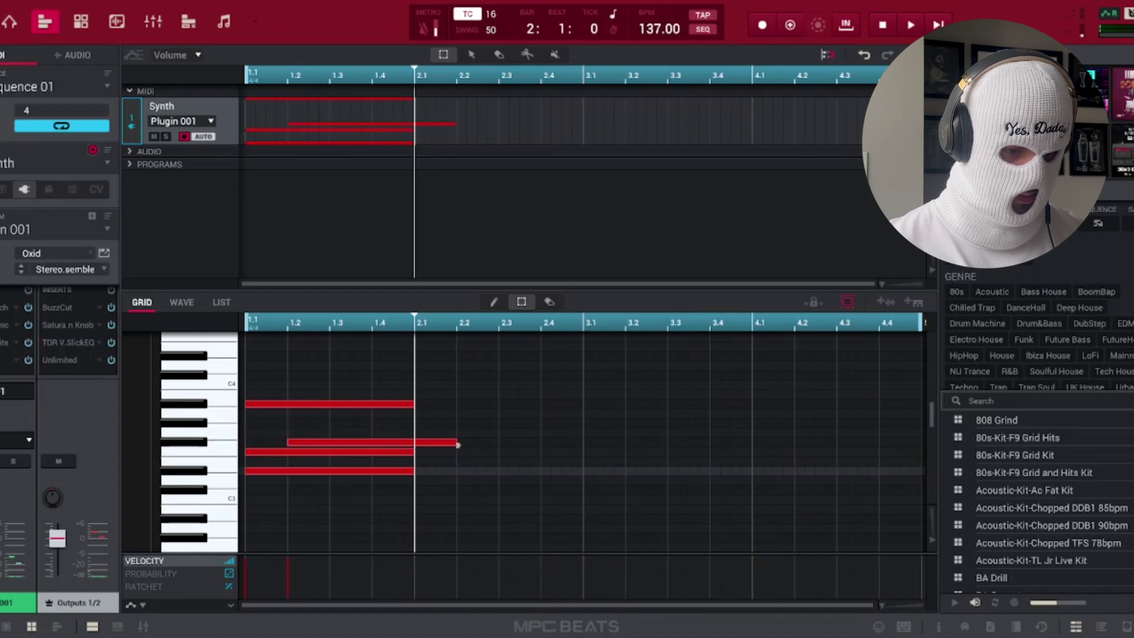
drag(458, 445, 414, 450)
key(space)
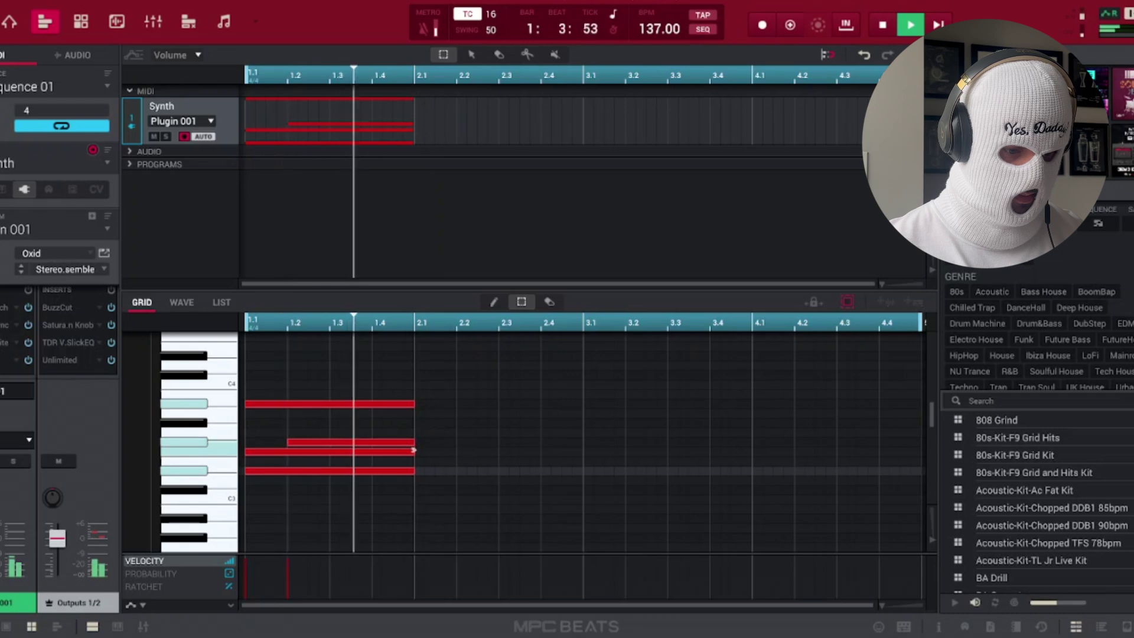
- Add A#3 and F#3 notes within beat 1.4, plus a B3 from halfway through beat 1.2 to the bar's end
mouse_move(412, 447)
mouse_down()
mouse_move(393, 447)
mouse_move(415, 449)
mouse_up()
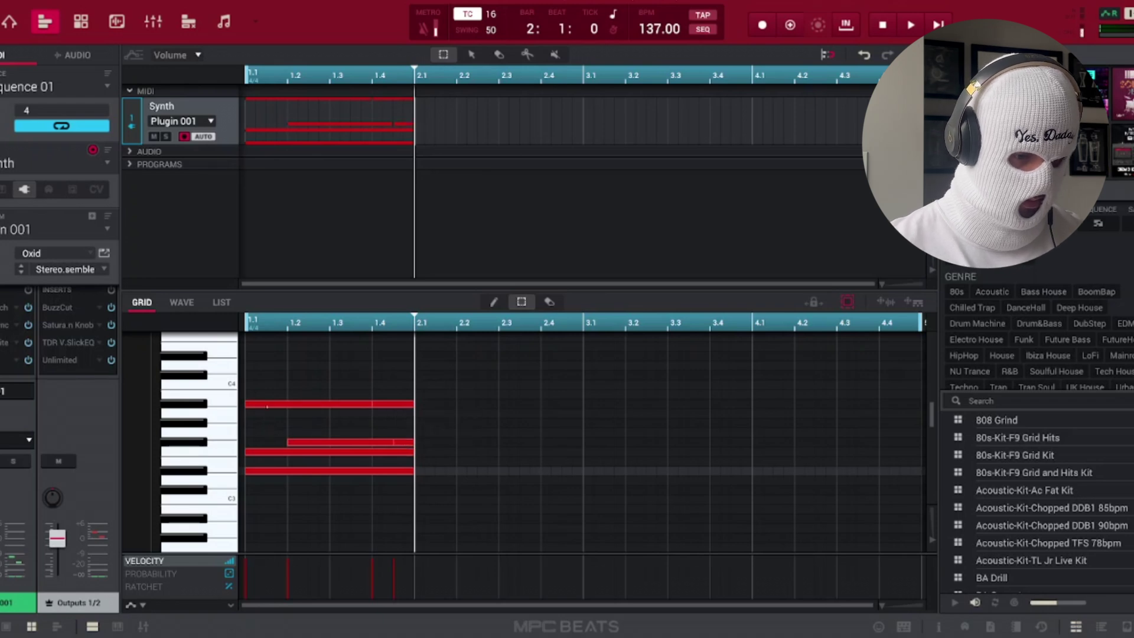
drag(273, 405, 294, 400)
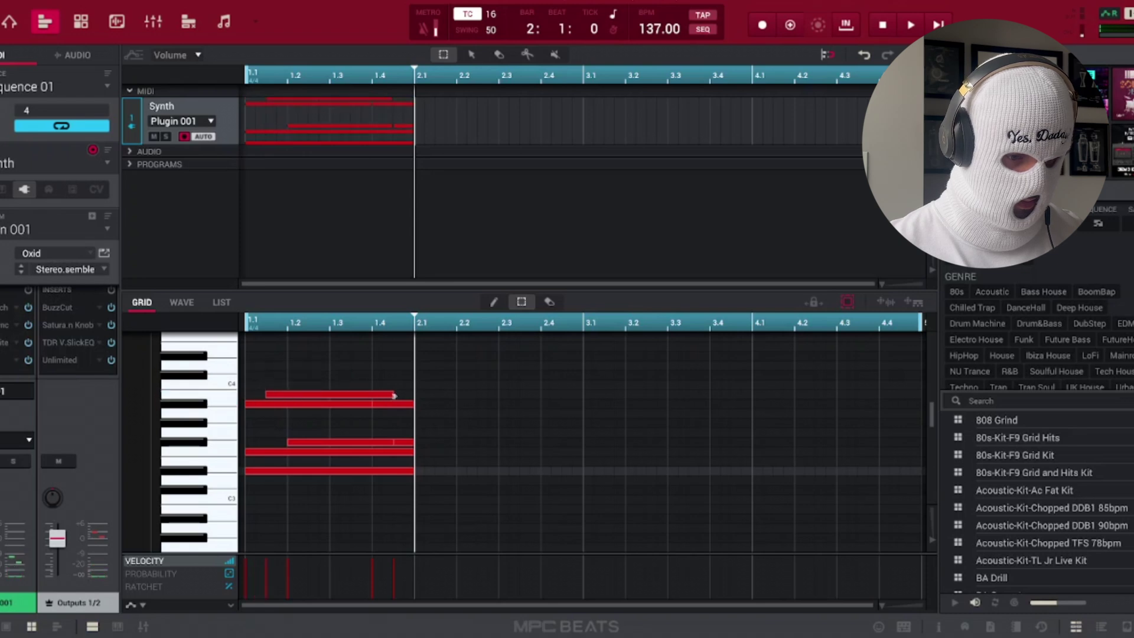
mouse_move(395, 396)
mouse_down()
mouse_move(384, 395)
mouse_move(415, 395)
mouse_up()
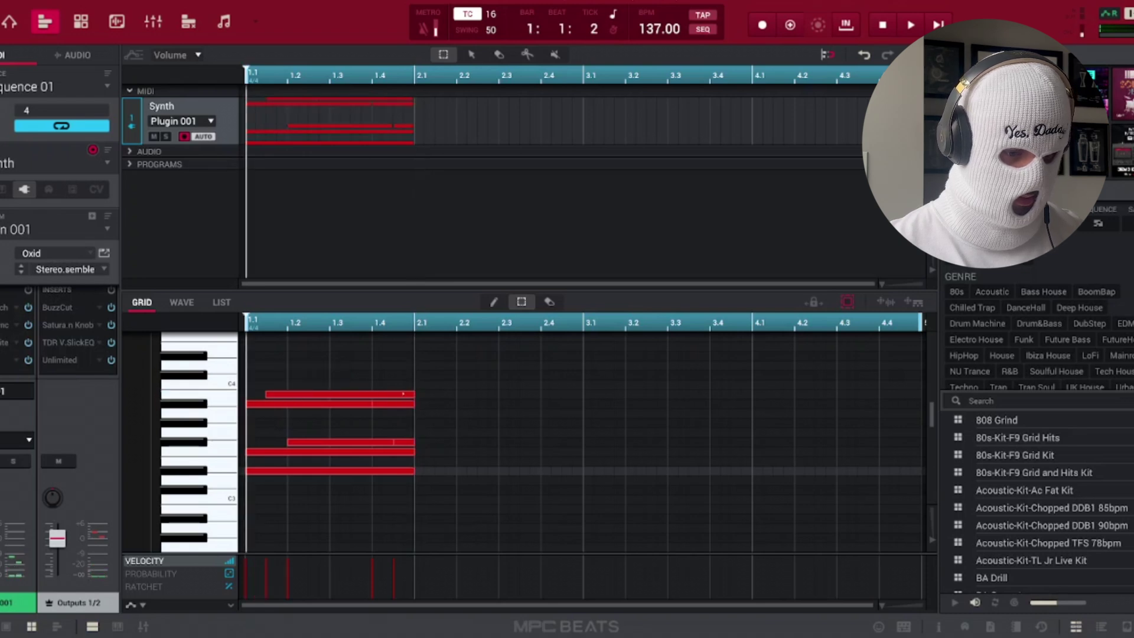
key(space)
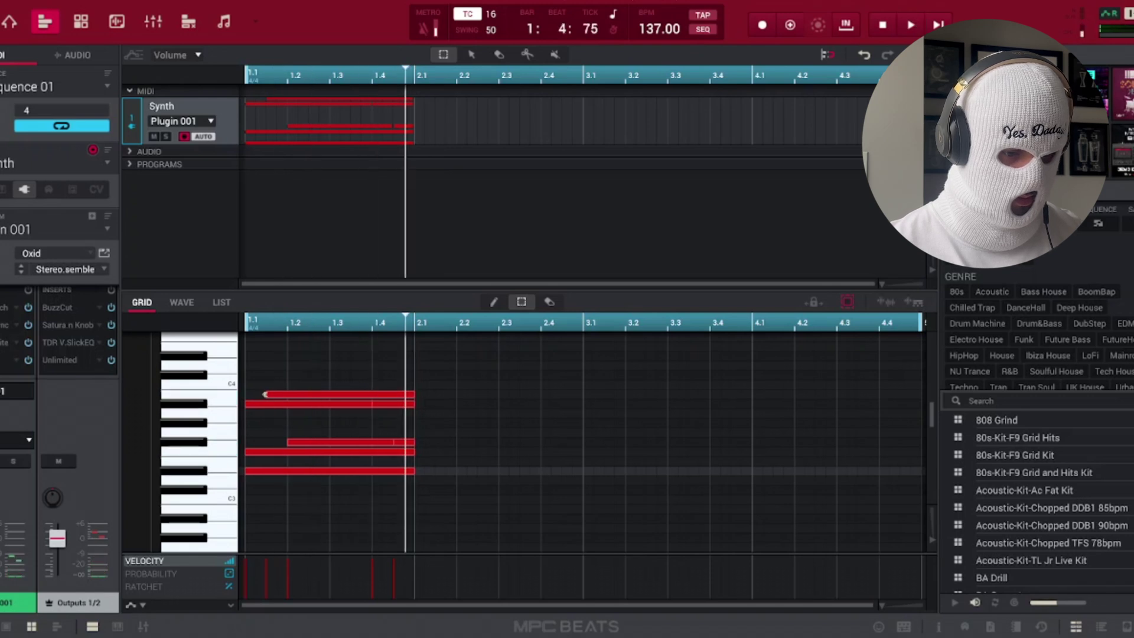
drag(264, 395, 309, 395)
key(space)
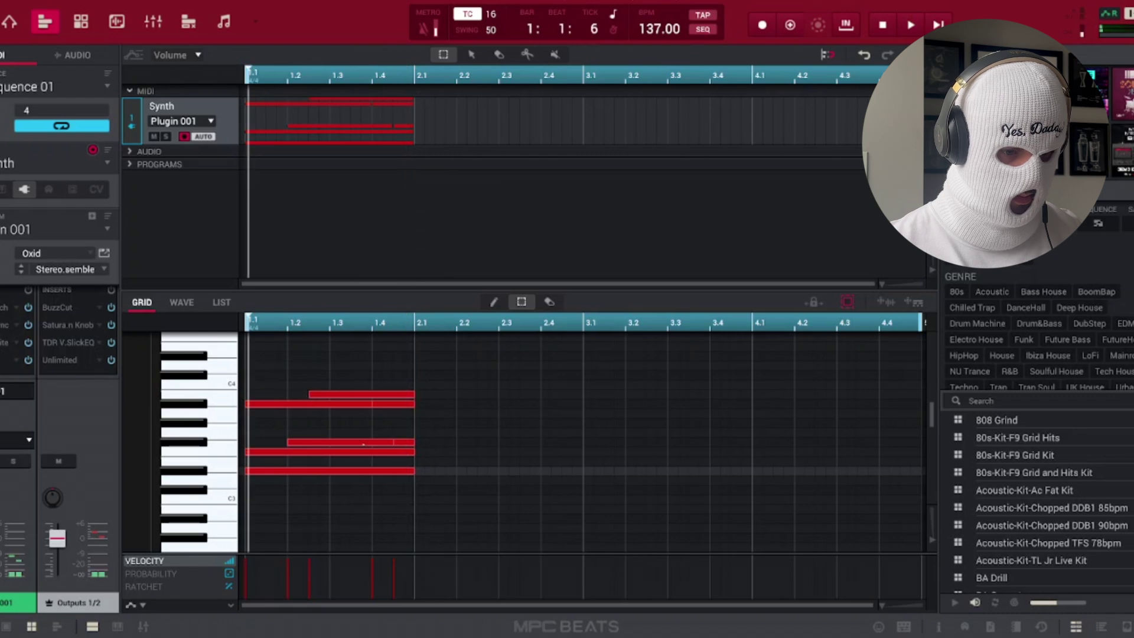
- Move the first A#3 note down an octave, add an A#3 from halfway through beat 1.1 to 1.4, and play the bar
scroll(466, 444, down, 1)
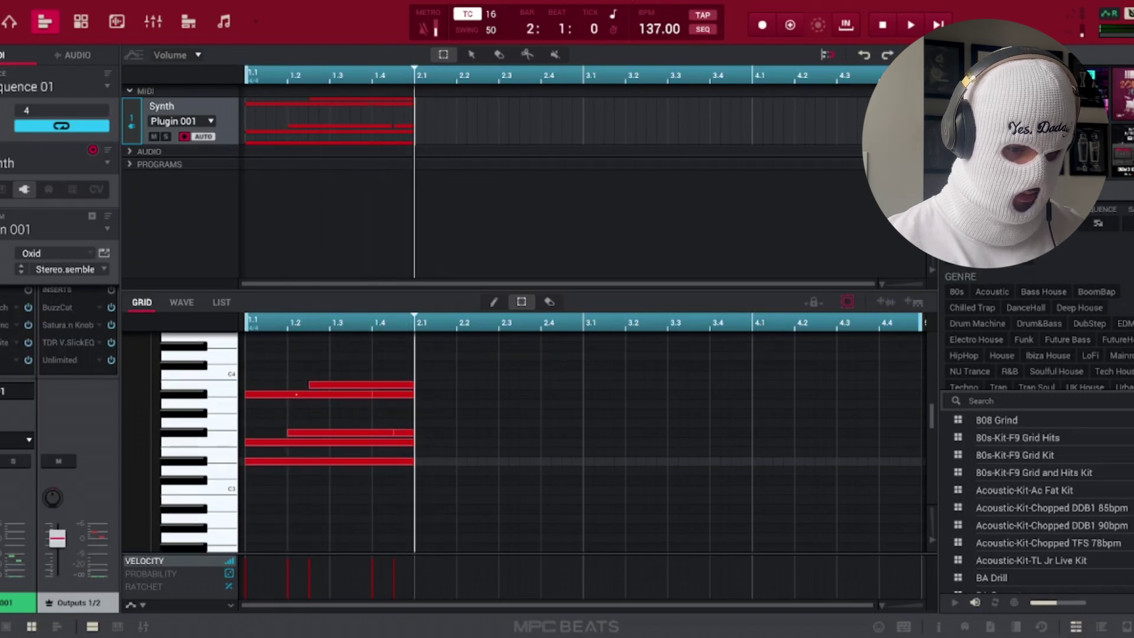
click(296, 395)
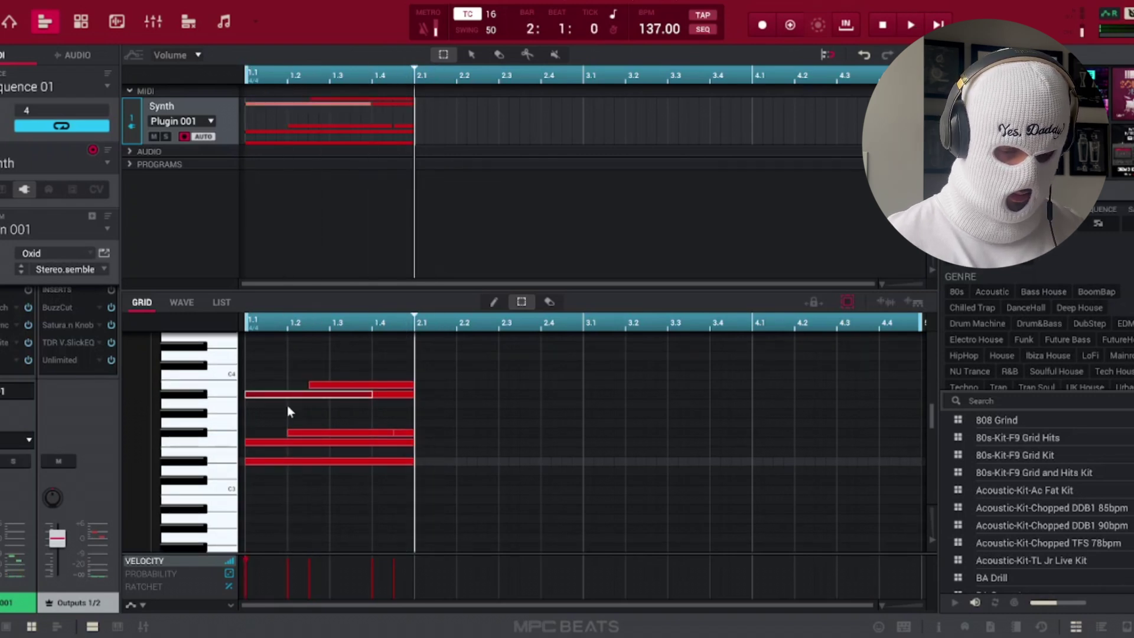
key(shift+Down)
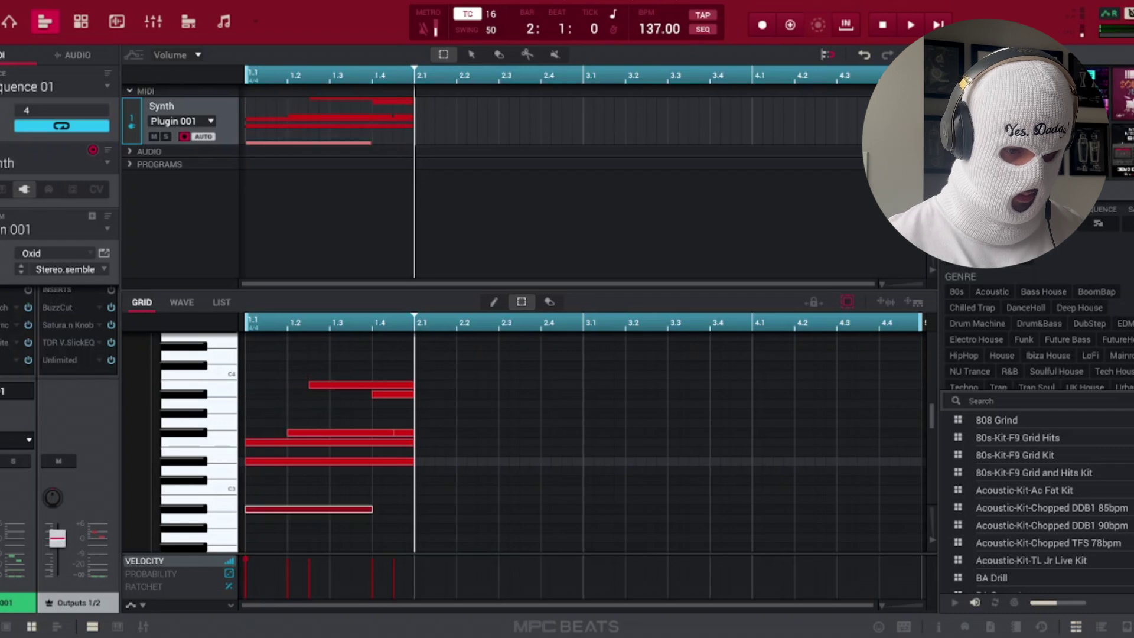
drag(373, 394, 267, 394)
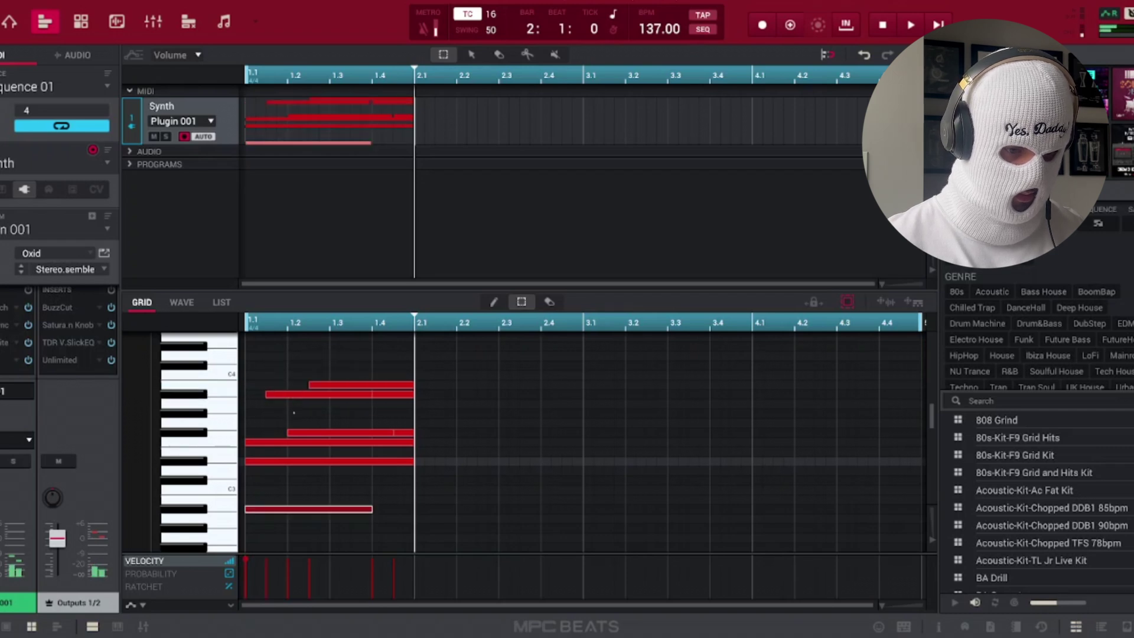
key(space)
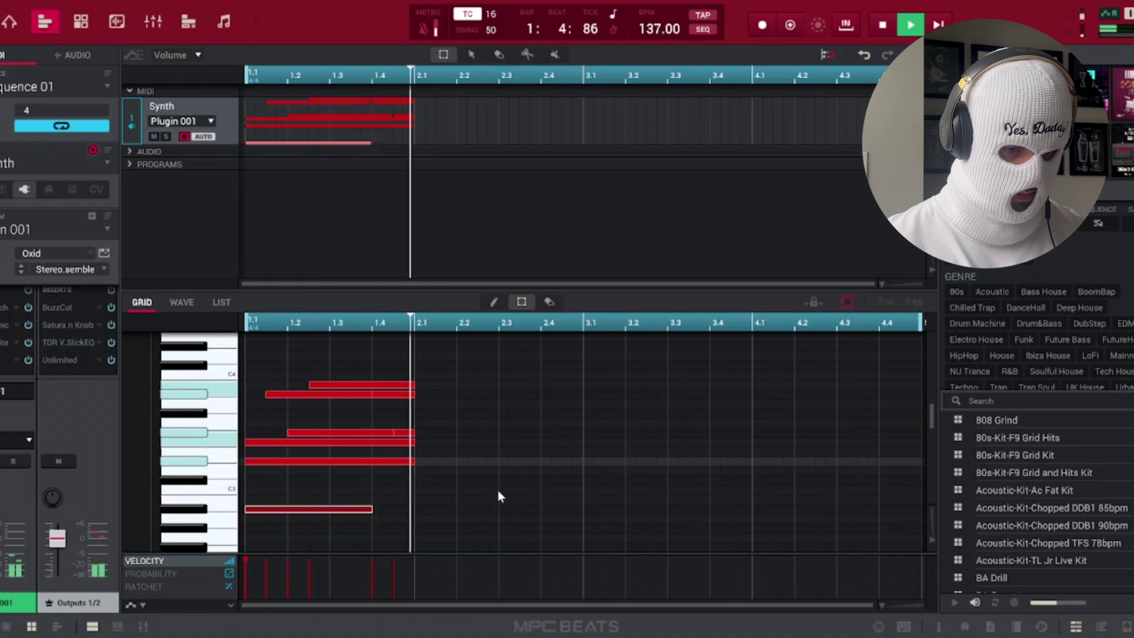
key(space)
- Shorten the F3, F#3, A#3 and B3 melody notes to half a beat each and extend the low A#2 to the bar's end
drag(414, 442, 263, 453)
drag(389, 434, 309, 440)
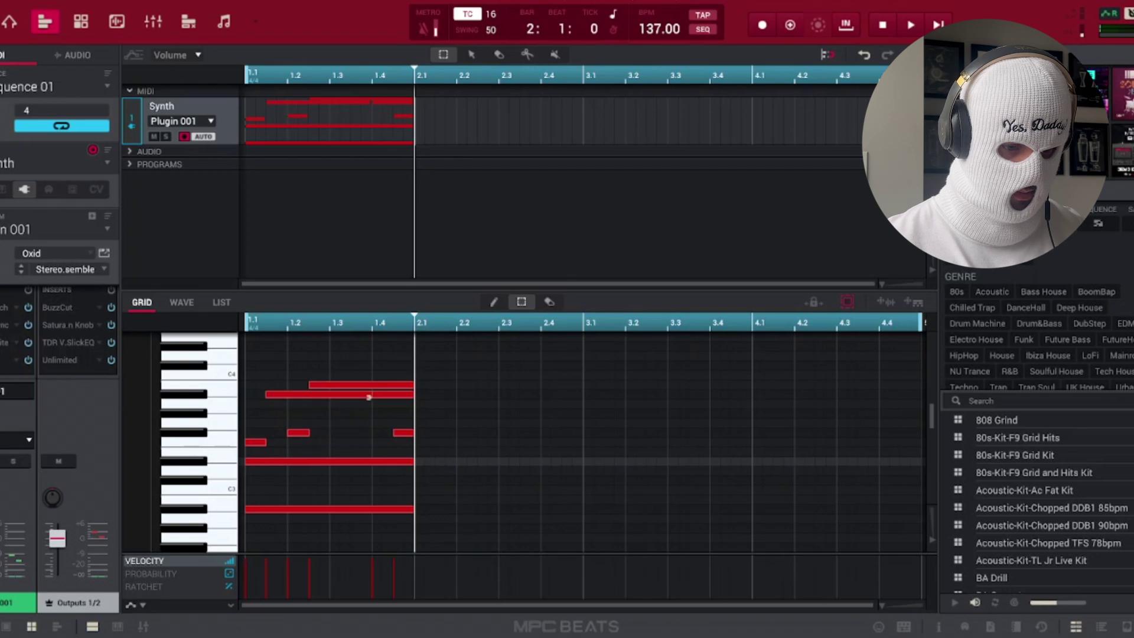
drag(368, 397, 284, 409)
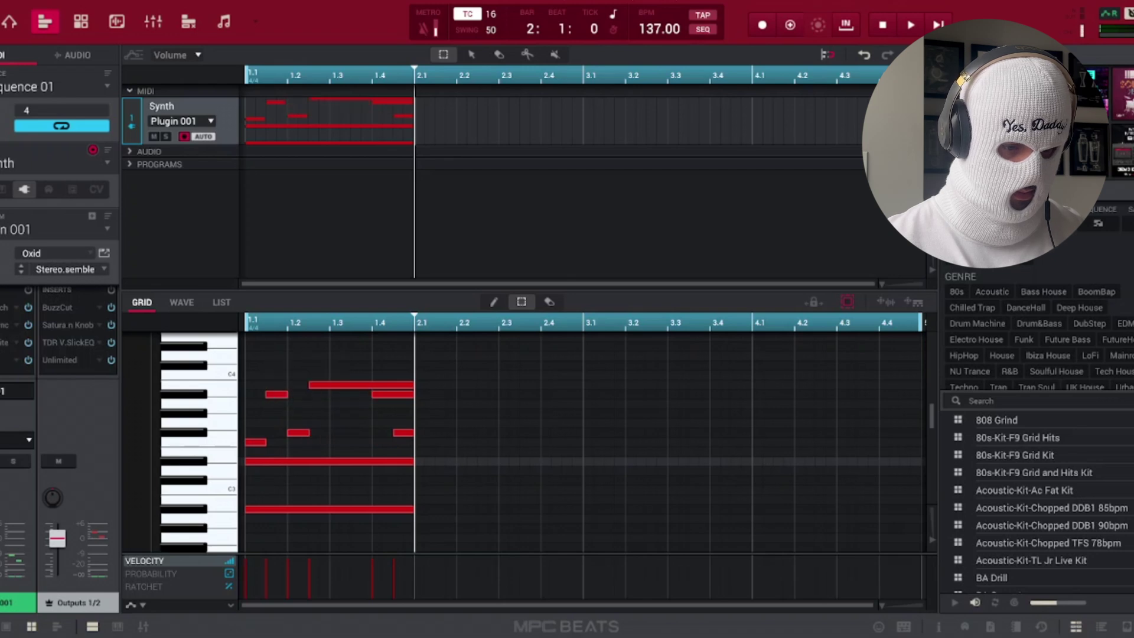
drag(412, 384, 330, 385)
drag(415, 395, 395, 394)
- Copy all the notes of bar 1, paste them into bar 2, and play both bars
drag(451, 536, 240, 380)
key(ctrl+c)
key(Right)
key(Left)
key(ctrl+v)
key(space)
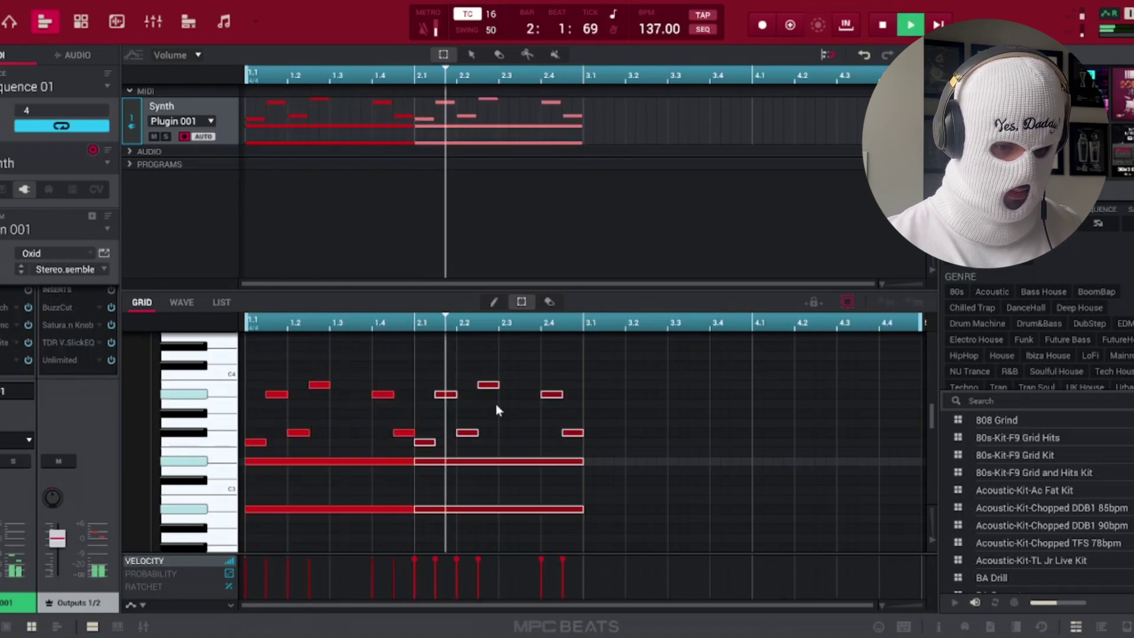
key(space)
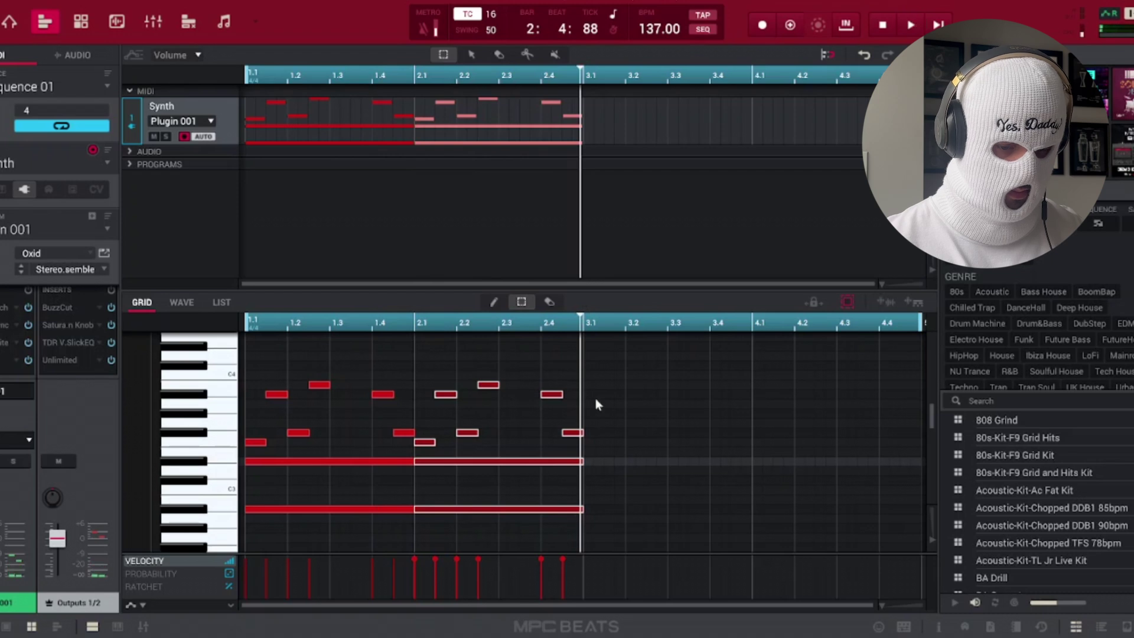
- Duplicate the two-bar pattern into bars 3 and 4 and play the four-bar loop
key(ctrl+a)
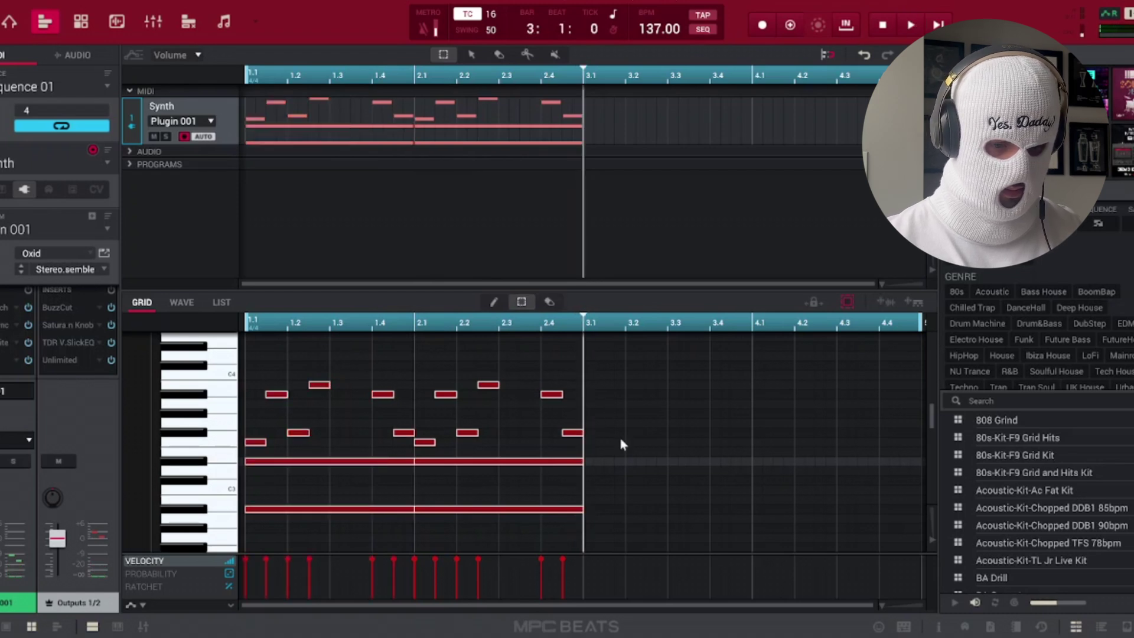
key(ctrl+d)
click(456, 360)
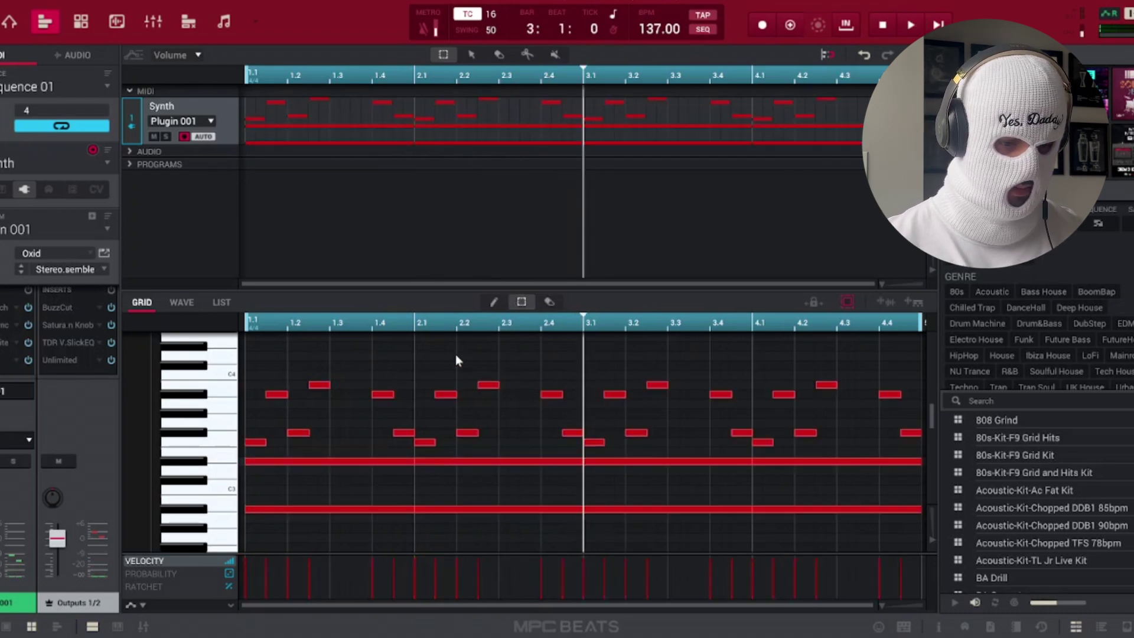
key(space)
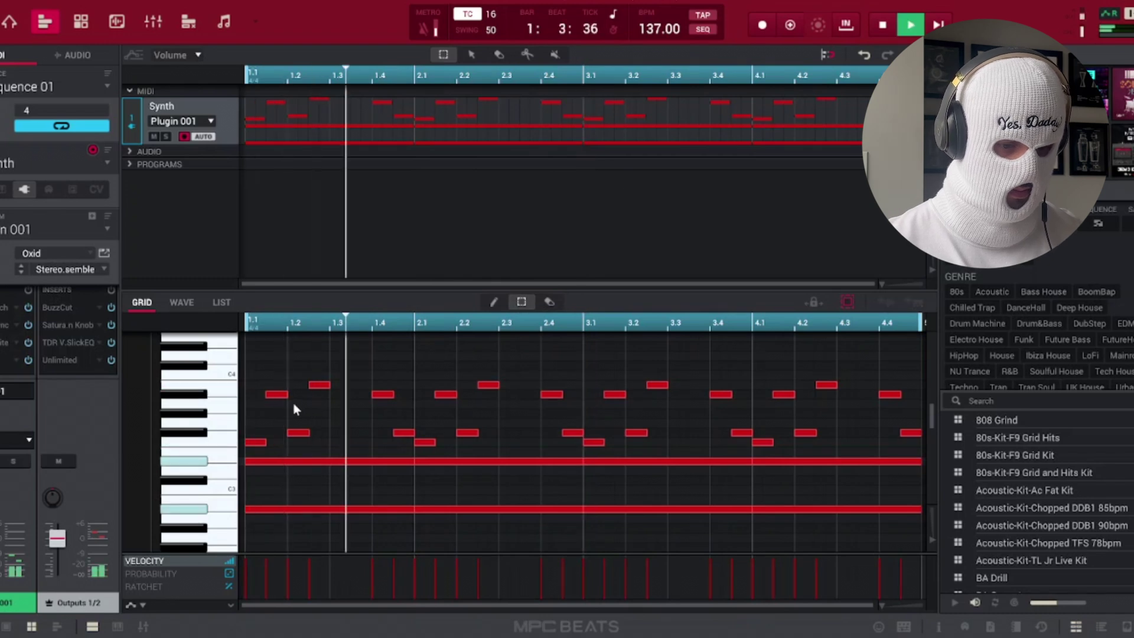
- Delete the A#3 notes halfway through beat 1 and the B3 notes halfway through beat 2 in all four bars, and play the result
drag(287, 397, 355, 458)
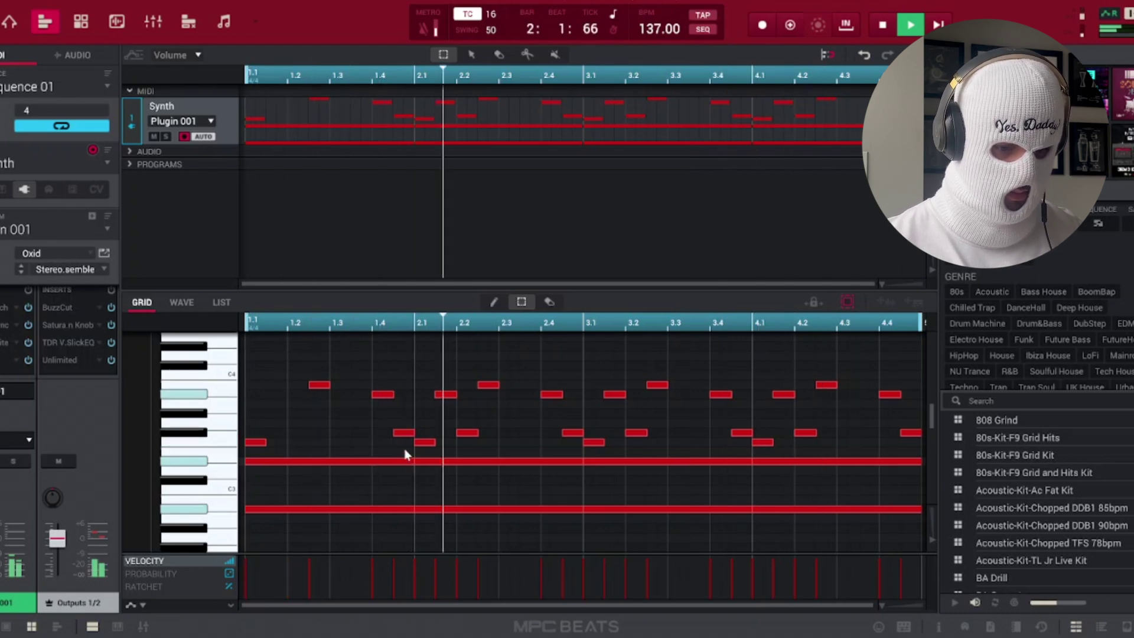
key(ctrl+z)
key(ctrl+z)
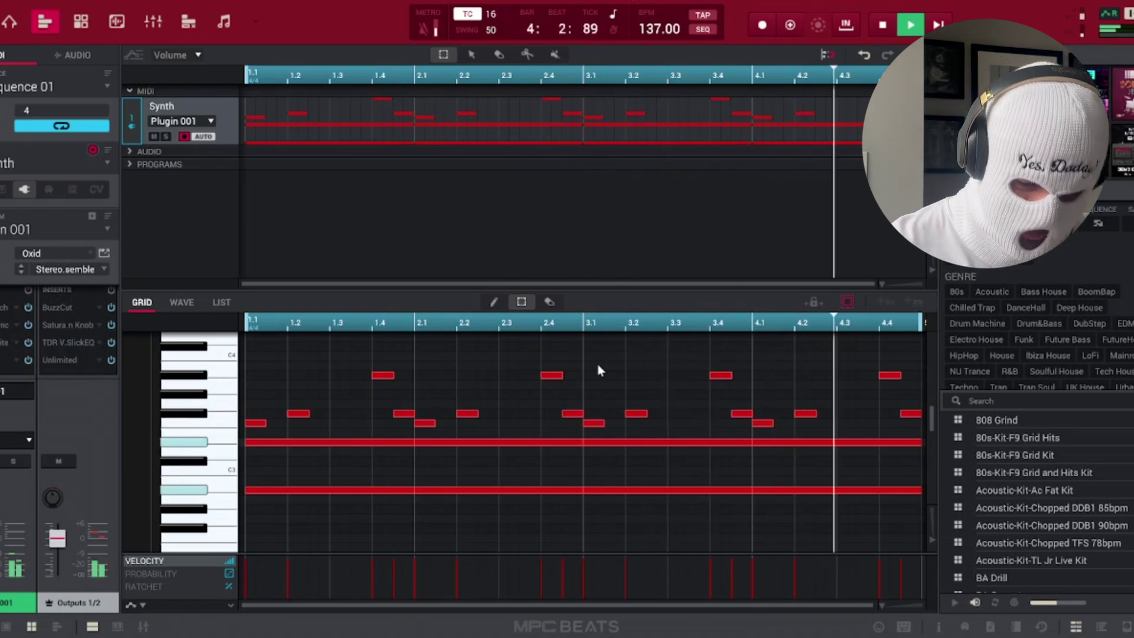
key(space)
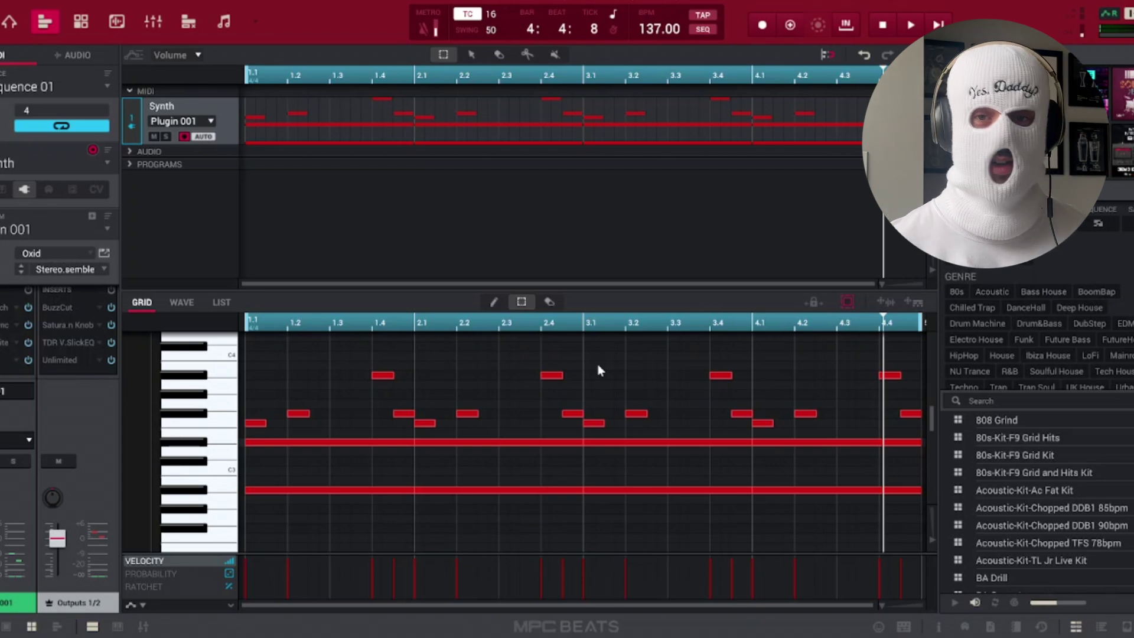
- In bar 4, remove the F#3 on 4.2, replace the A#3 on 4.4 with F3, and add a high note from 4.2 and A#3 from 4.3
scroll(774, 355, up, 1)
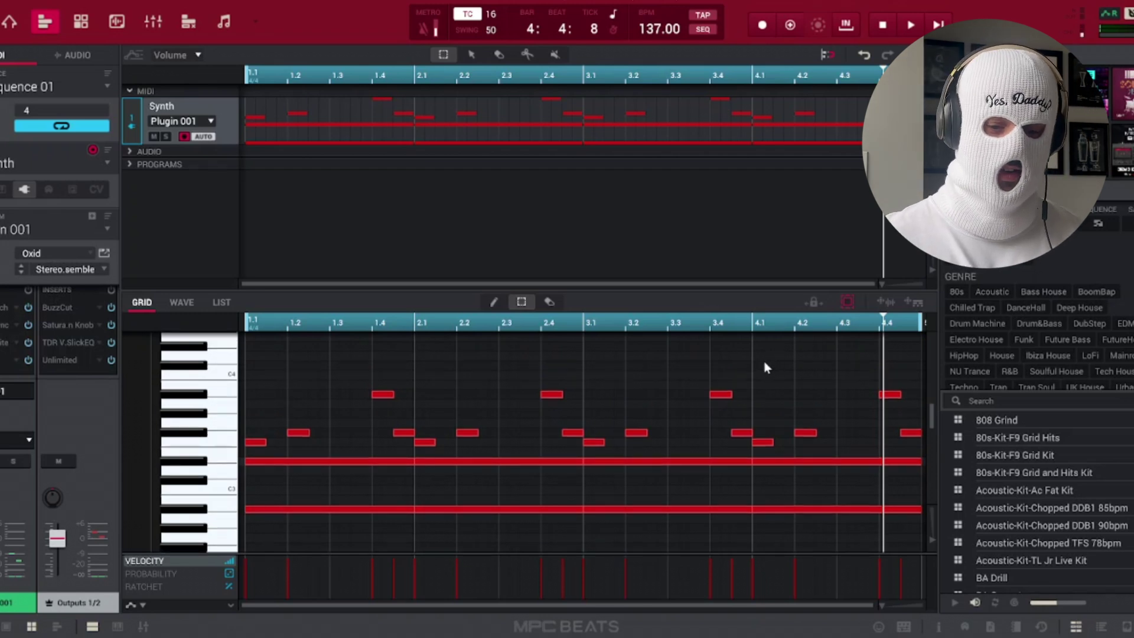
drag(766, 367, 904, 471)
key(space)
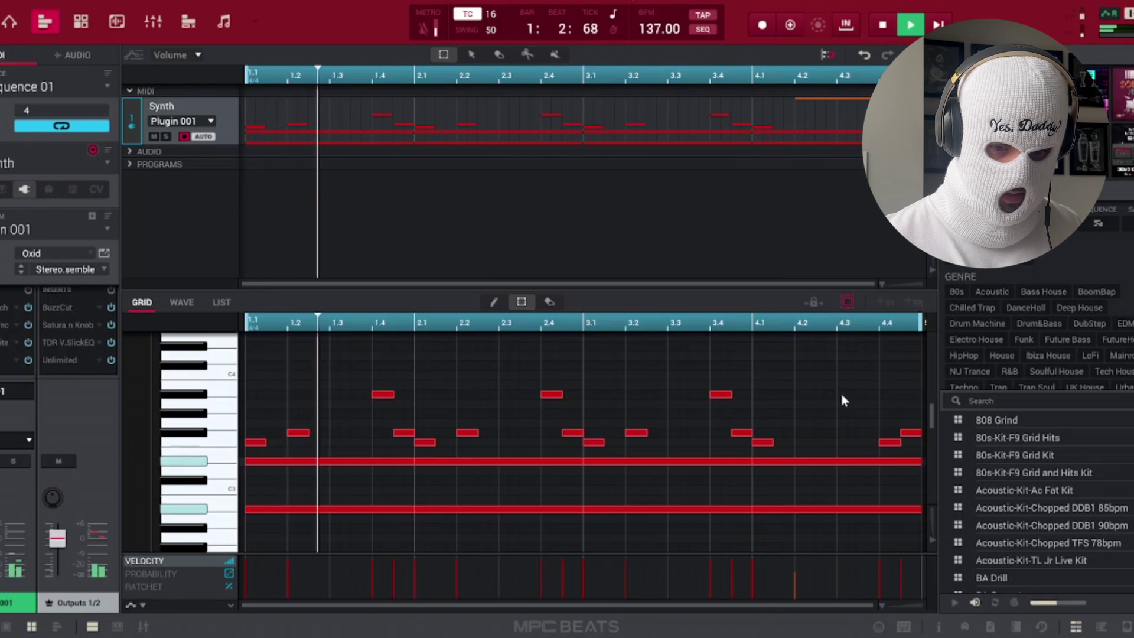
drag(842, 394, 919, 395)
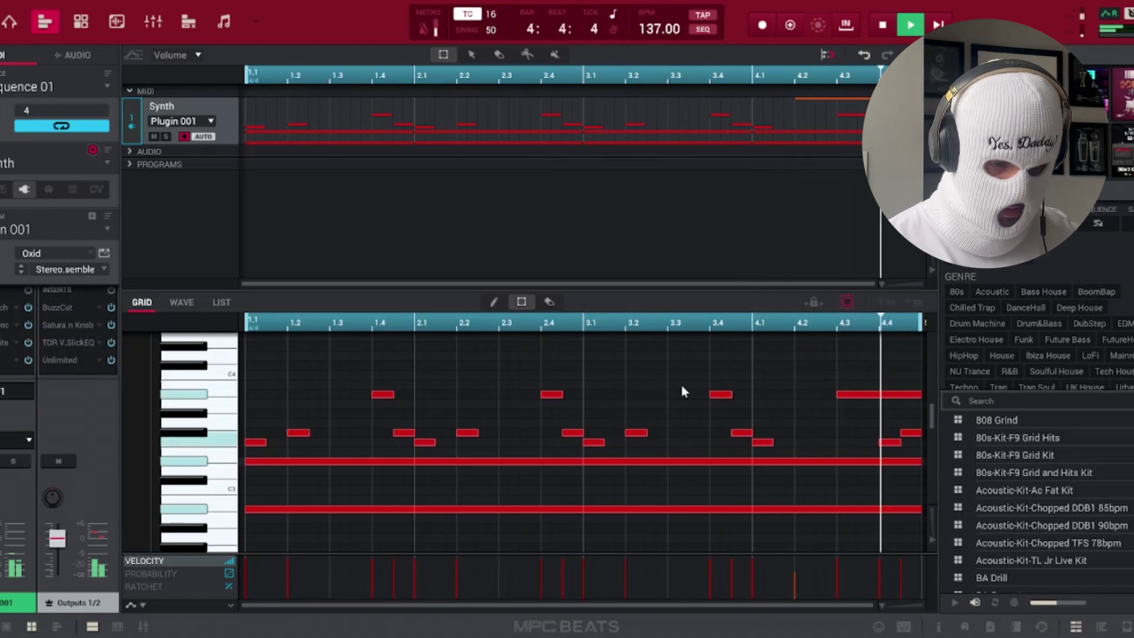
key(space)
- Add a low D#0 bass note spanning all four bars and play the sequence
scroll(363, 433, down, 10)
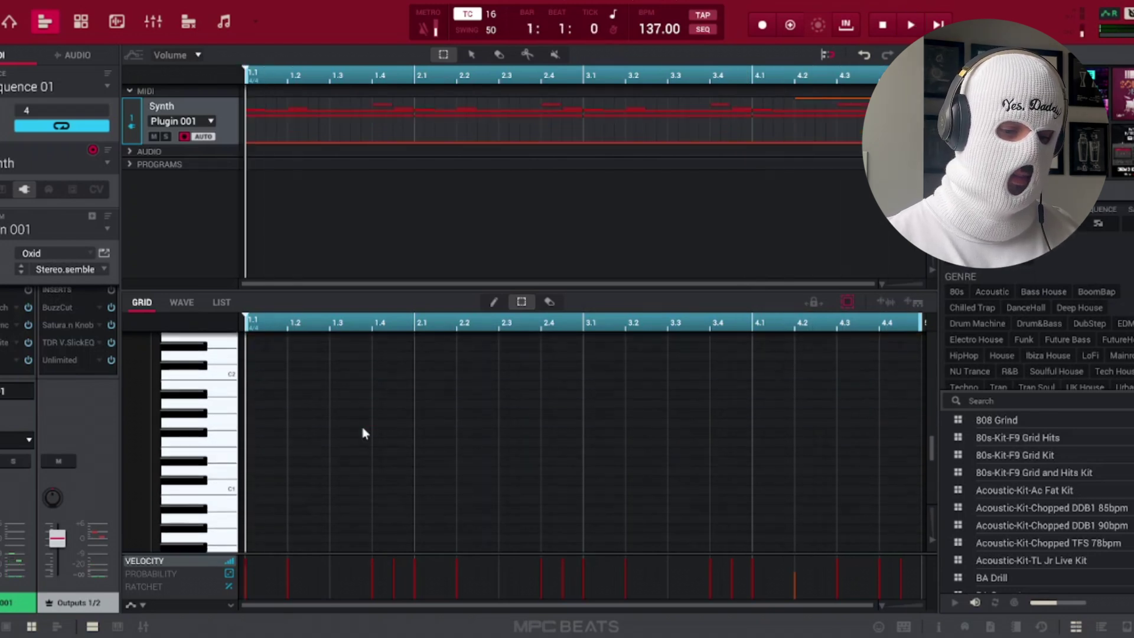
scroll(362, 429, down, 5)
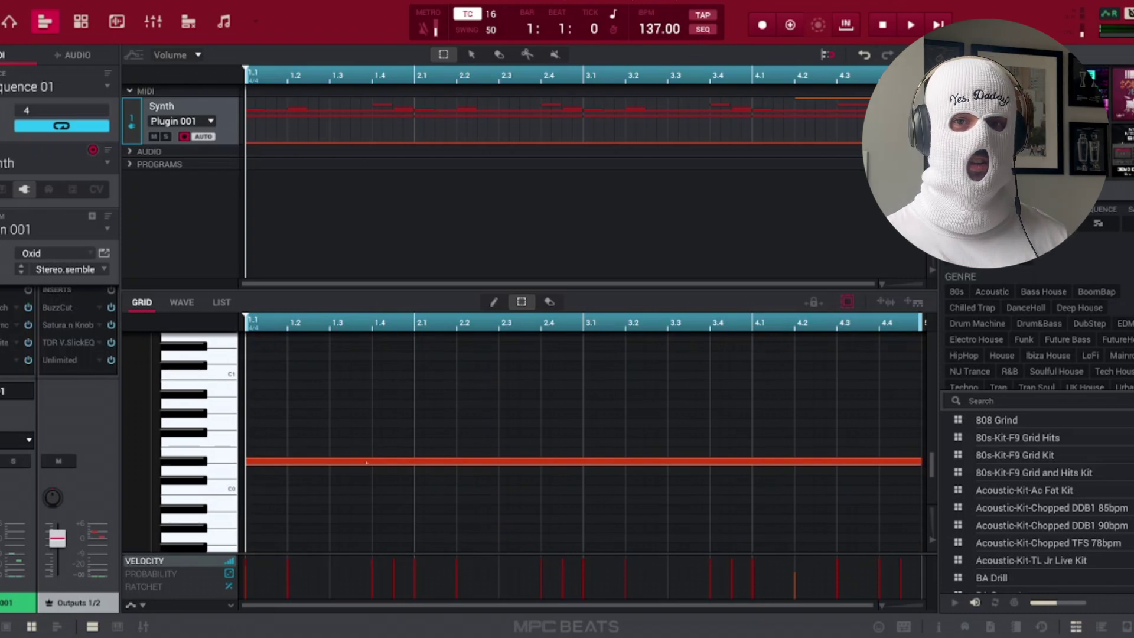
key(space)
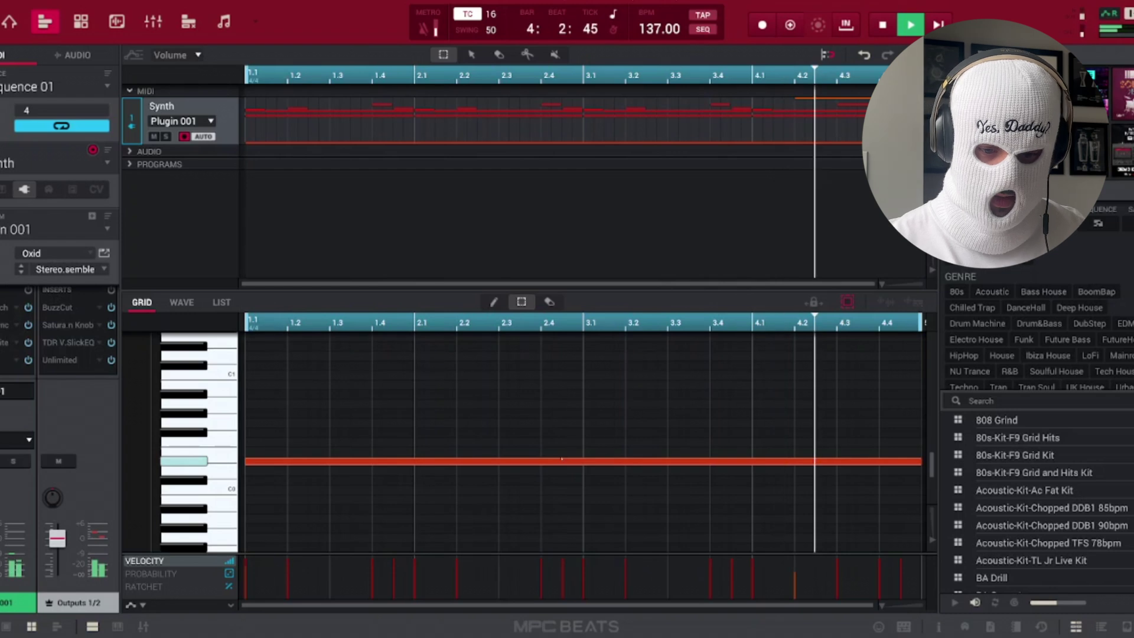
key(space)
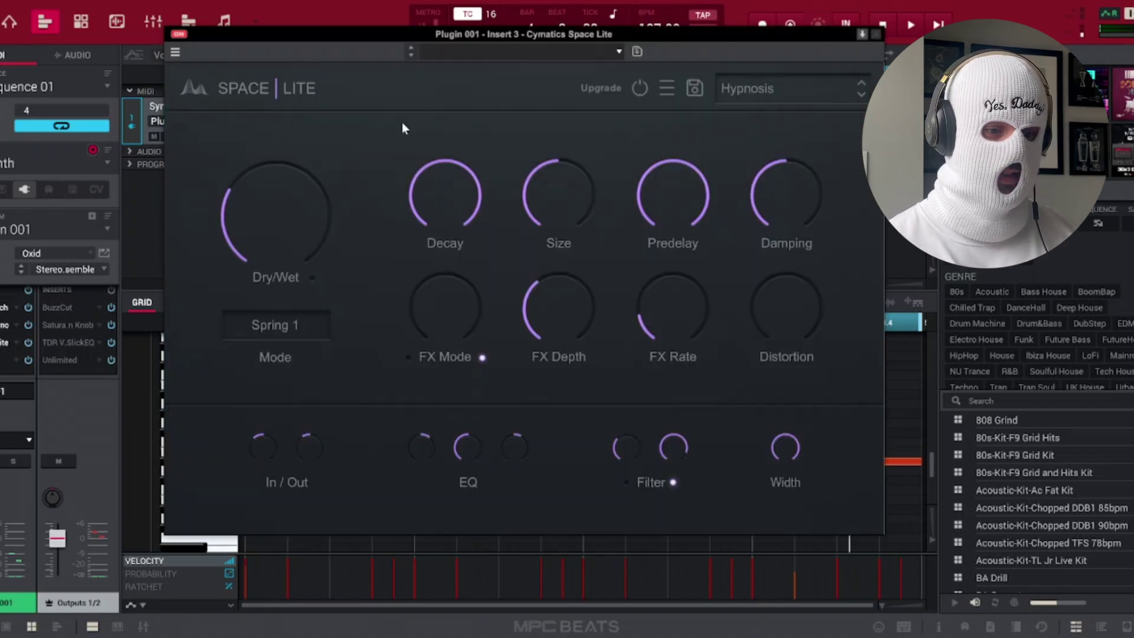
- Check the Space Lite and TDR Nova inserts on the Synth track and play the four-bar sequence
mouse_move(289, 225)
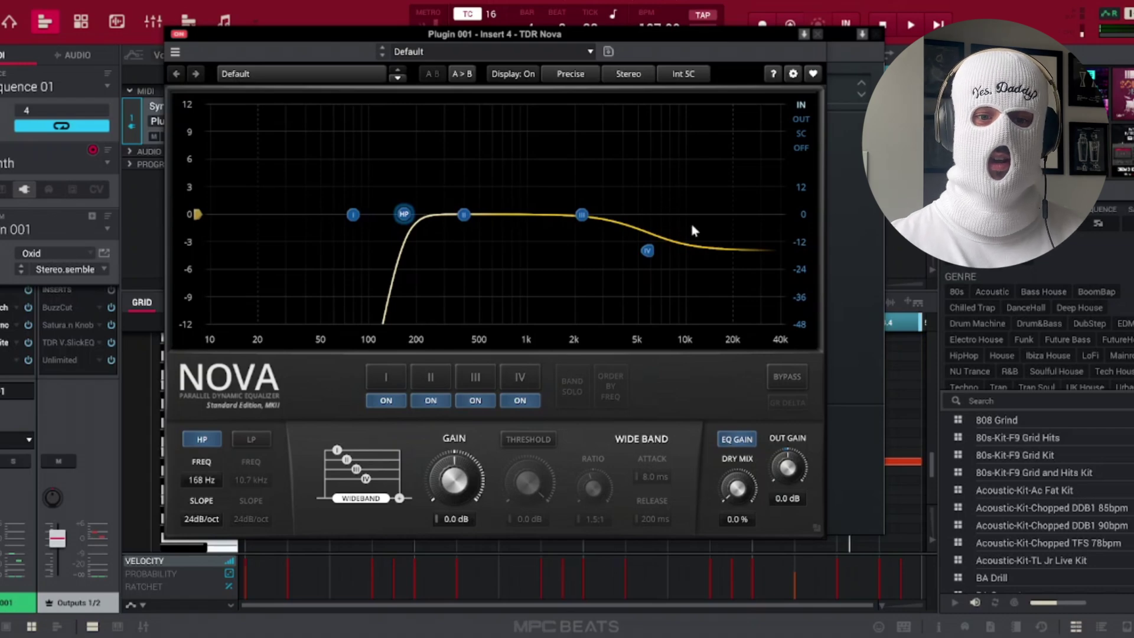
key(space)
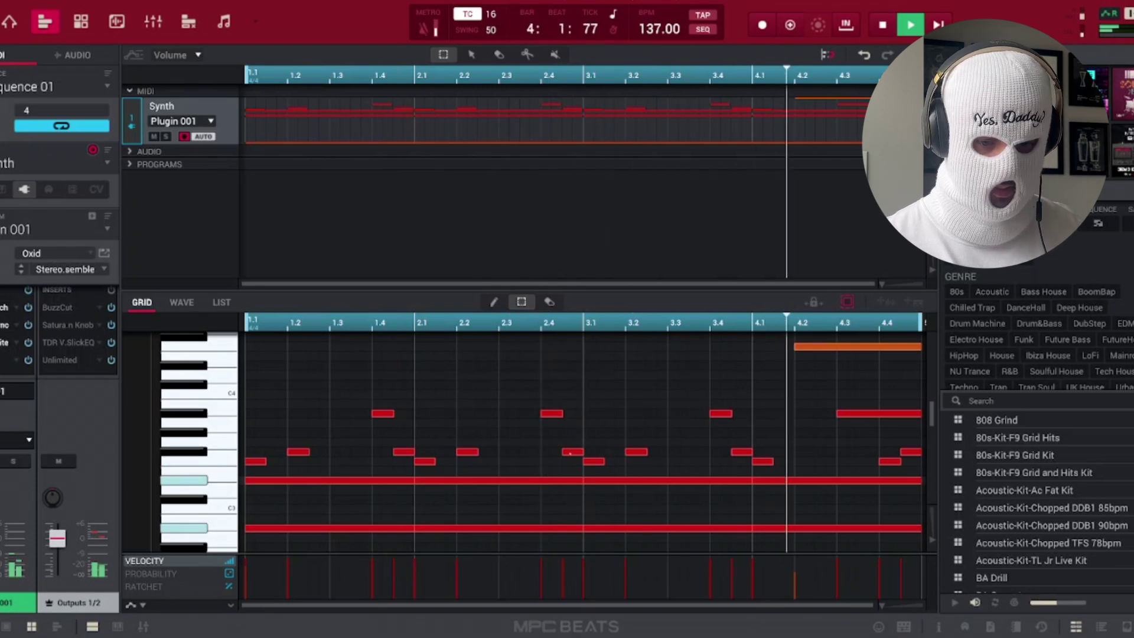
scroll(582, 440, up, 1)
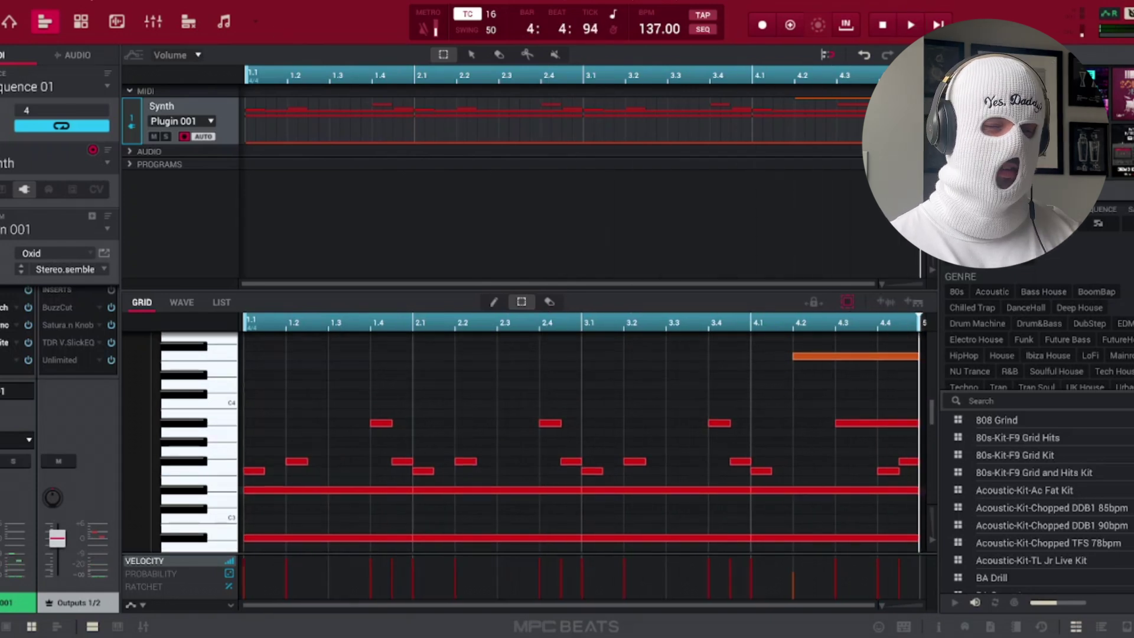
- Bounce the Synth track to a sample
click(9, 22)
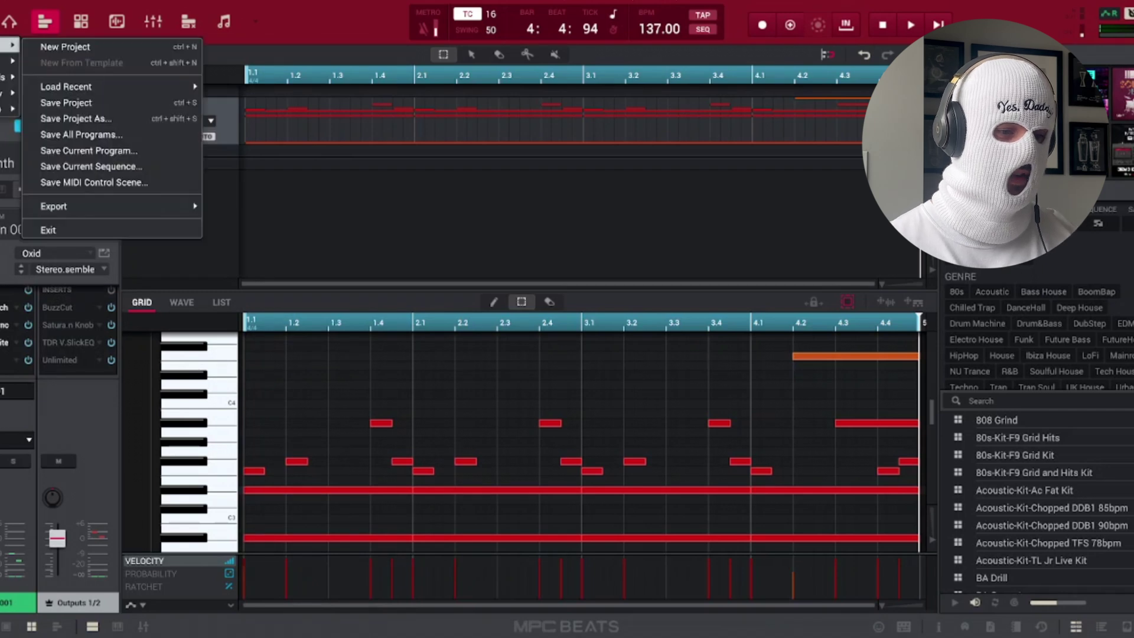
mouse_move(12, 61)
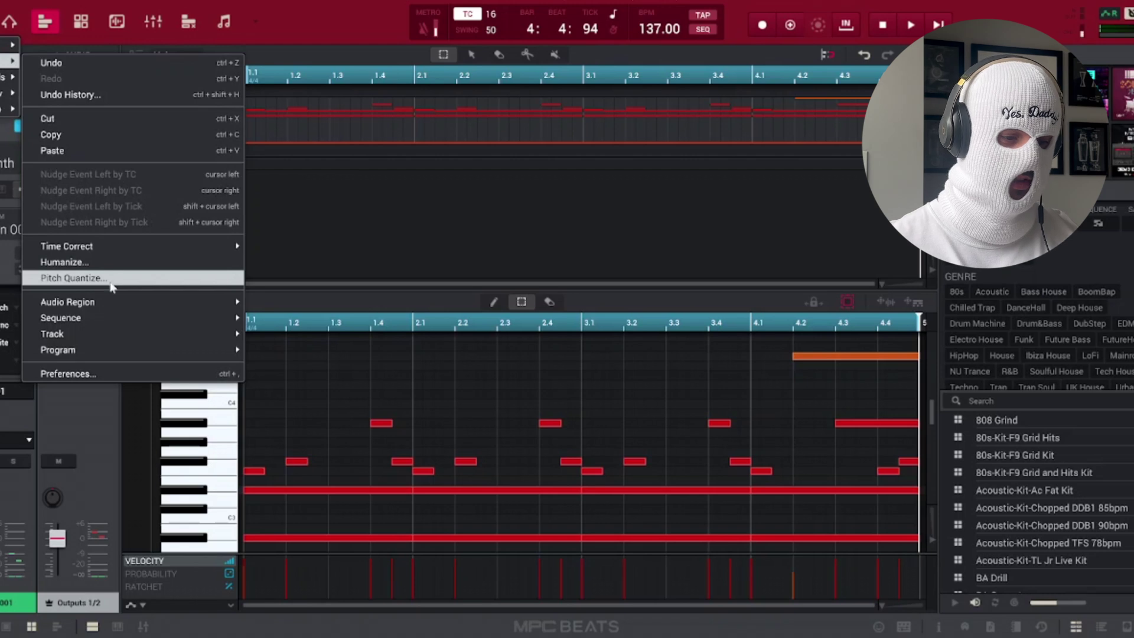
mouse_move(108, 320)
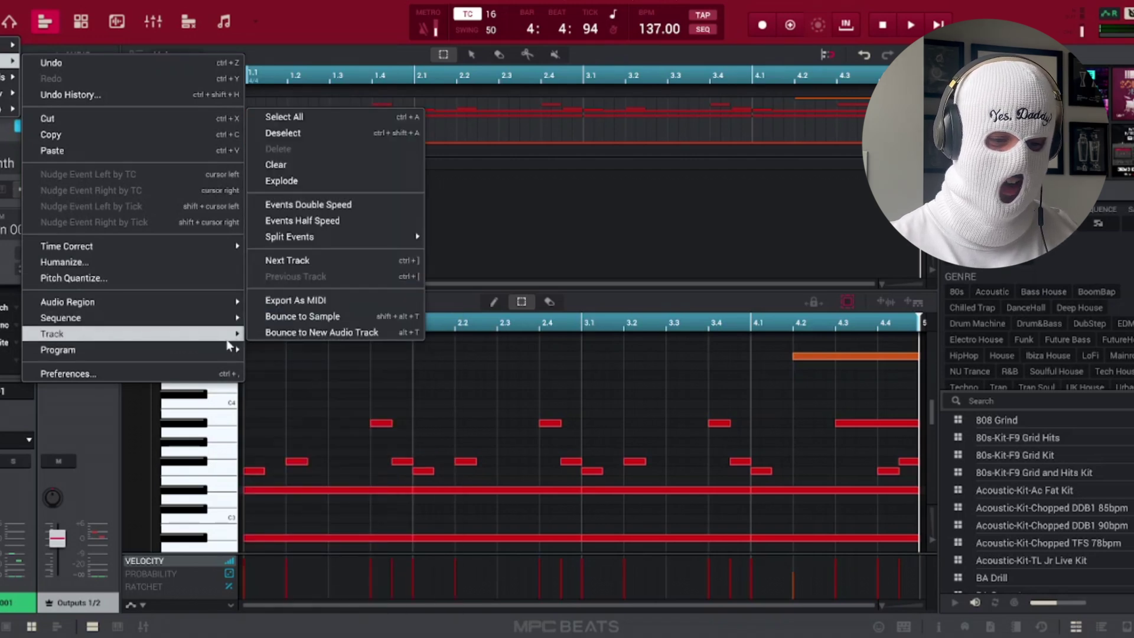
click(302, 318)
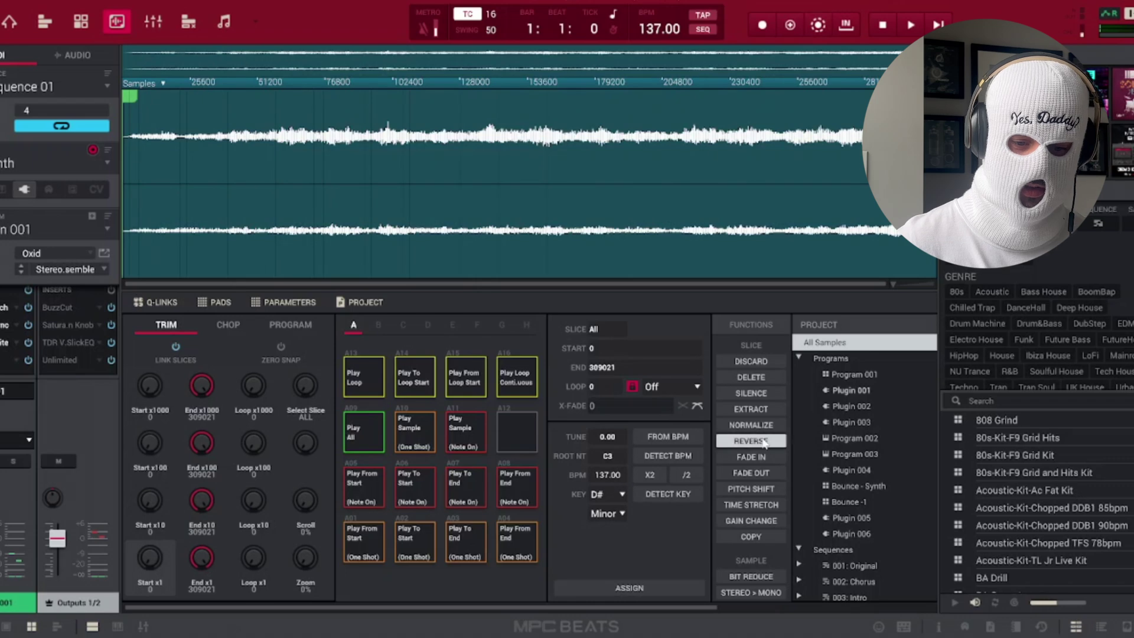
- Reverse the whole bounced synth sample
click(750, 441)
click(672, 391)
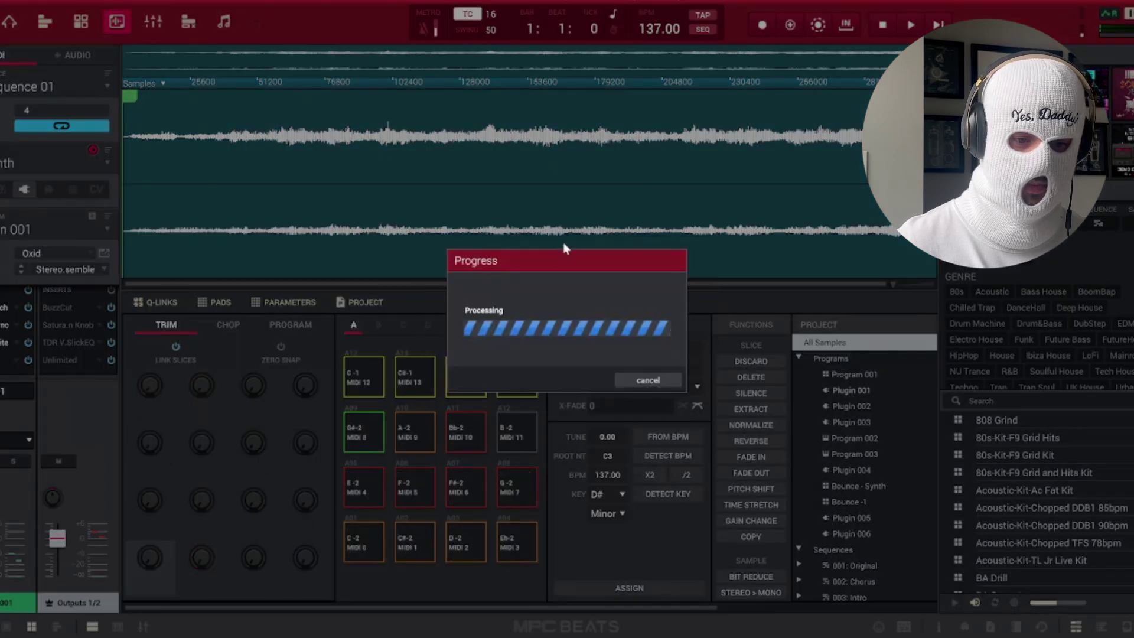
click(487, 172)
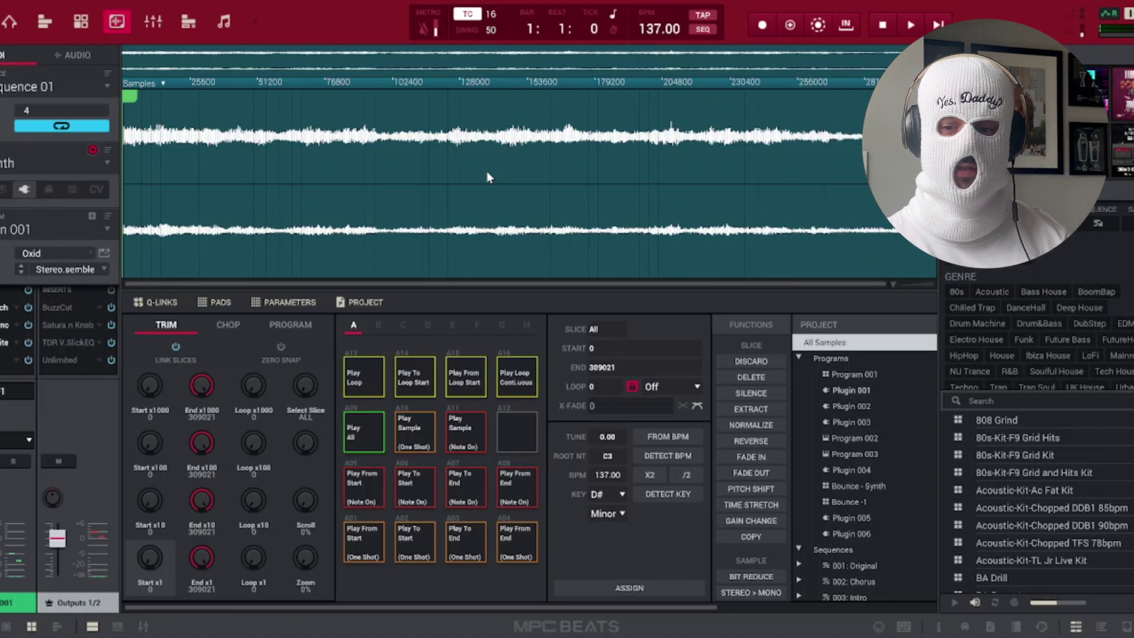
- Chop the reversed sample into 8 regions and convert it to a new drum program using non-destructive slices
click(228, 326)
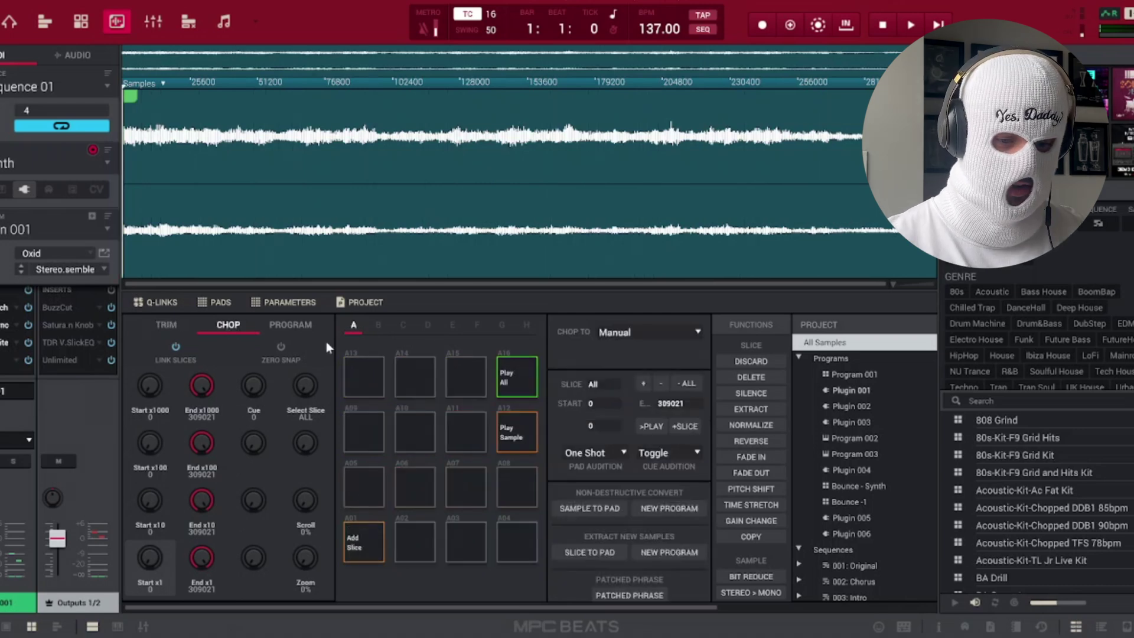
click(662, 332)
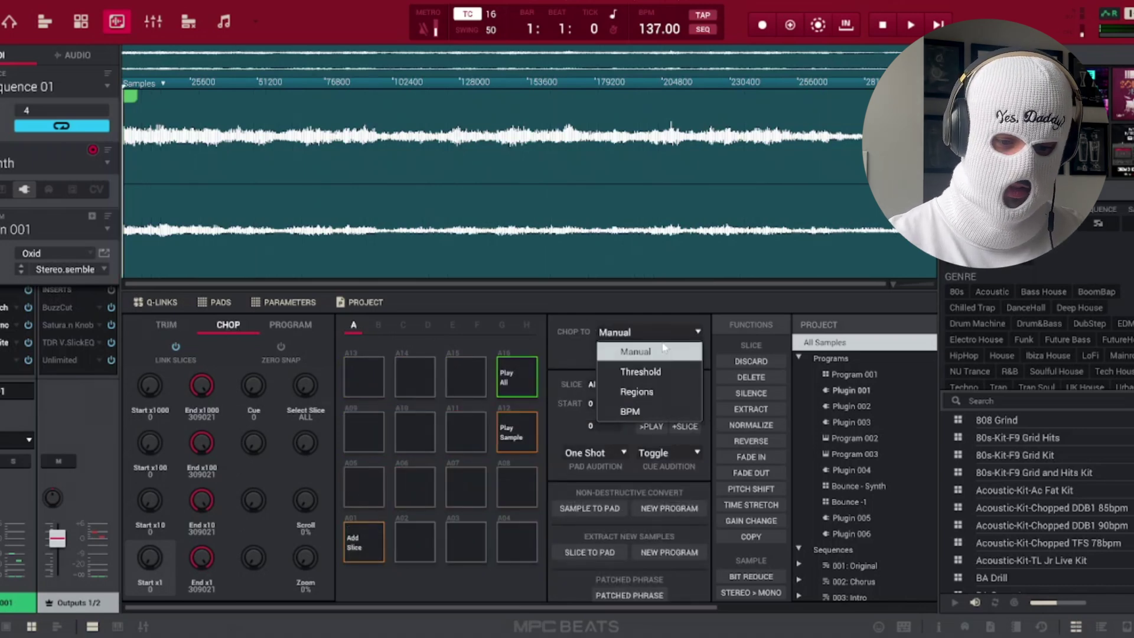
click(649, 392)
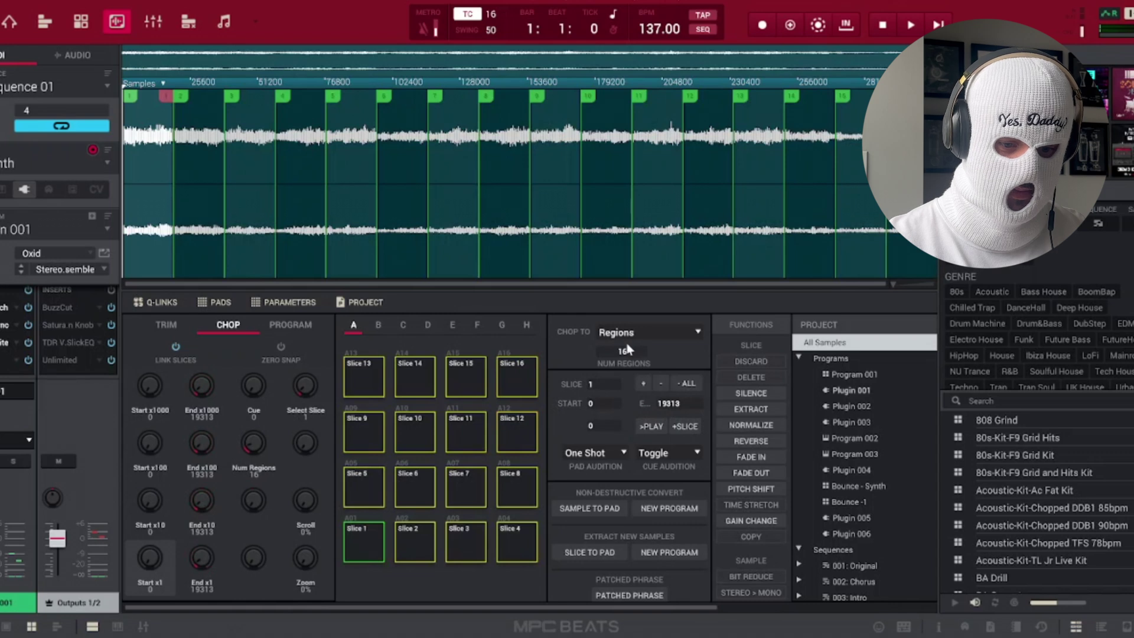
drag(626, 350, 630, 385)
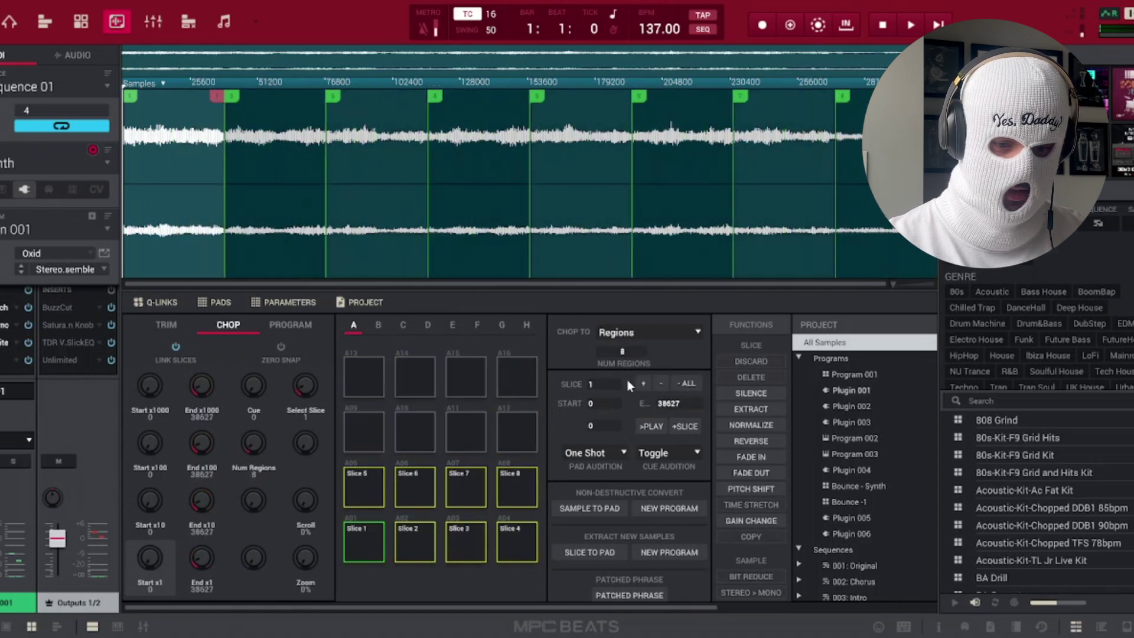
click(679, 512)
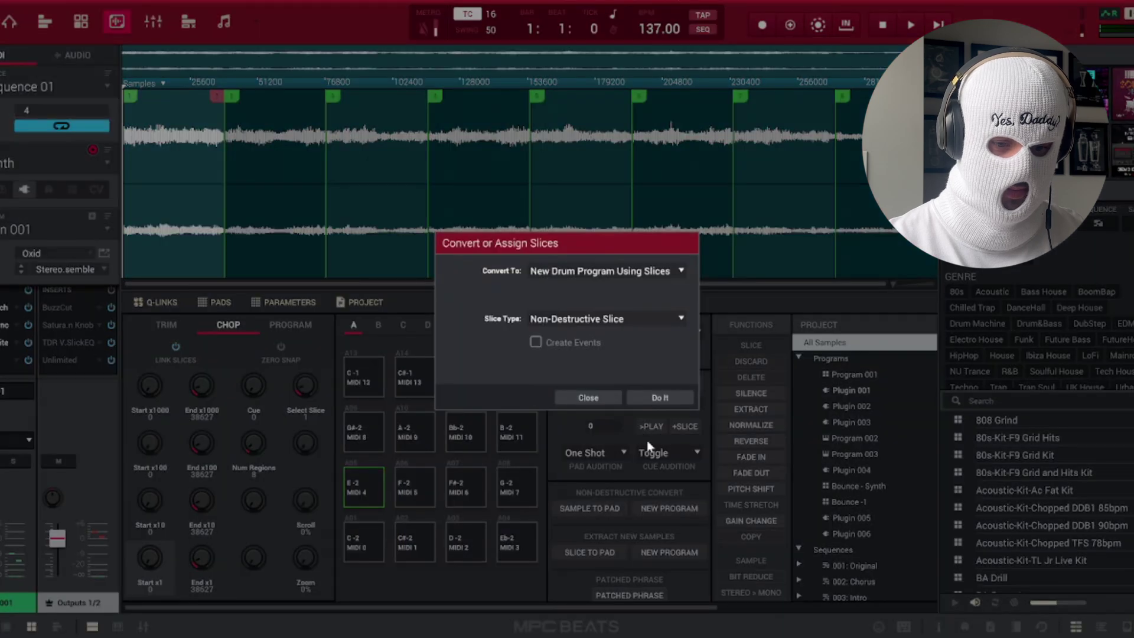
click(664, 395)
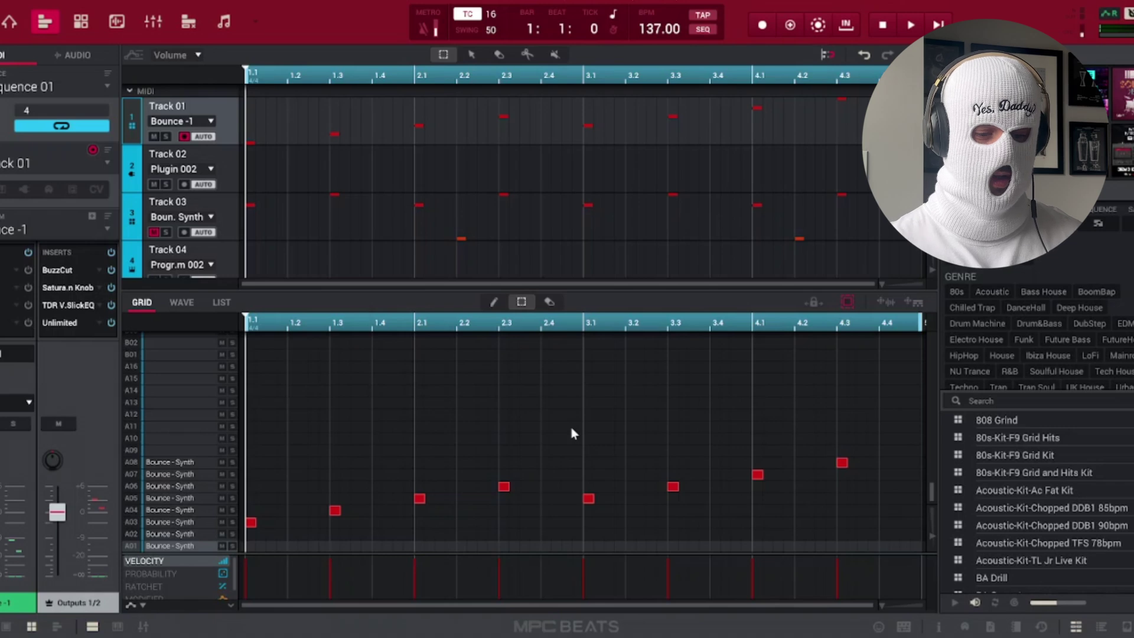
- Play the slice pattern of the Bounce -1 program on Track 01, stop it and select Track 03
key(space)
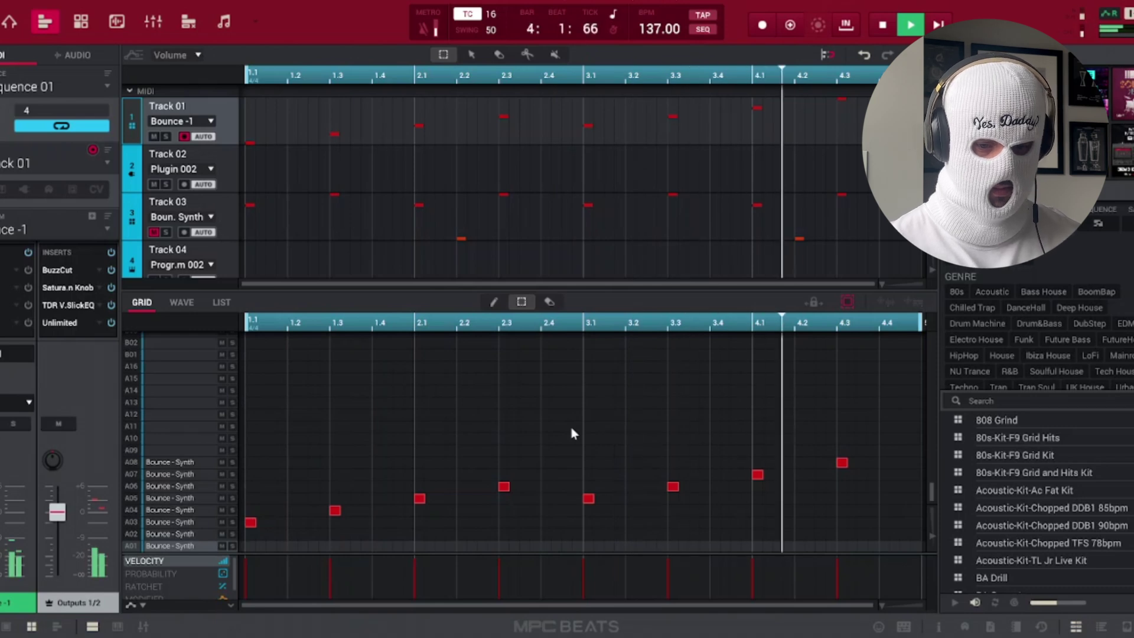
key(space)
key(Down)
key(Down)
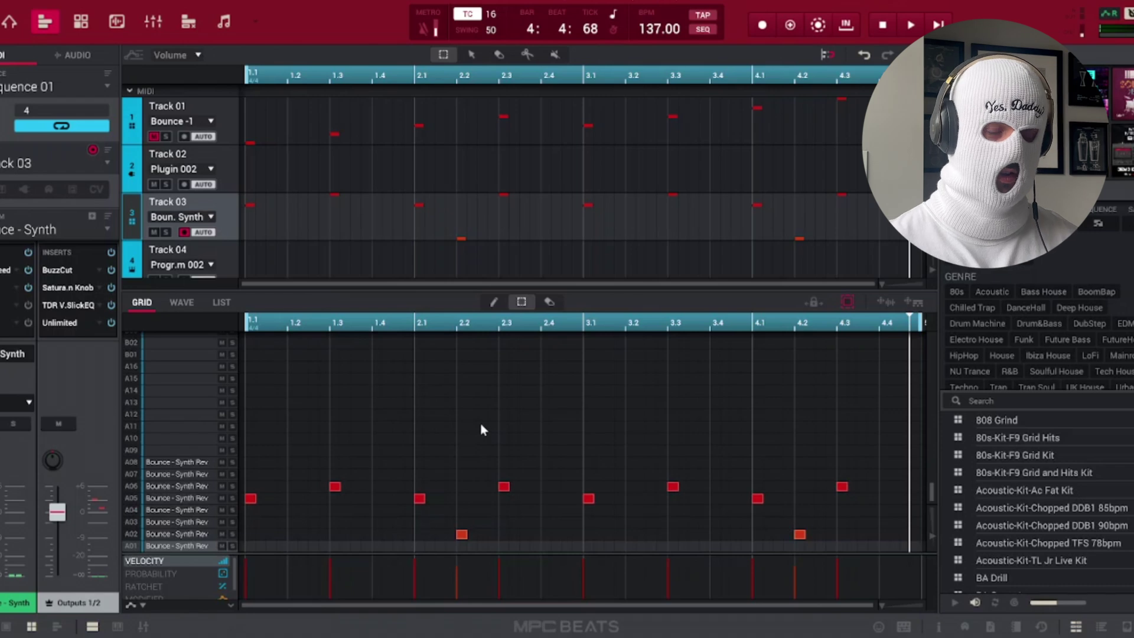
- Play the reversed-slice pattern on Track 03 and the Hybrid pattern on Track 07
key(space)
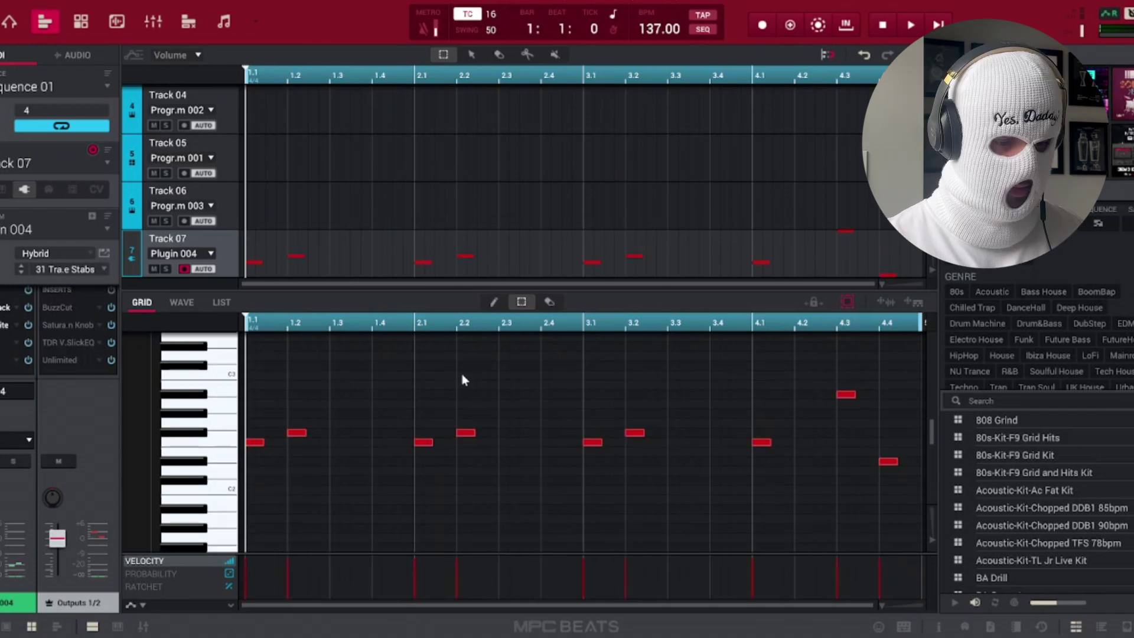
key(space)
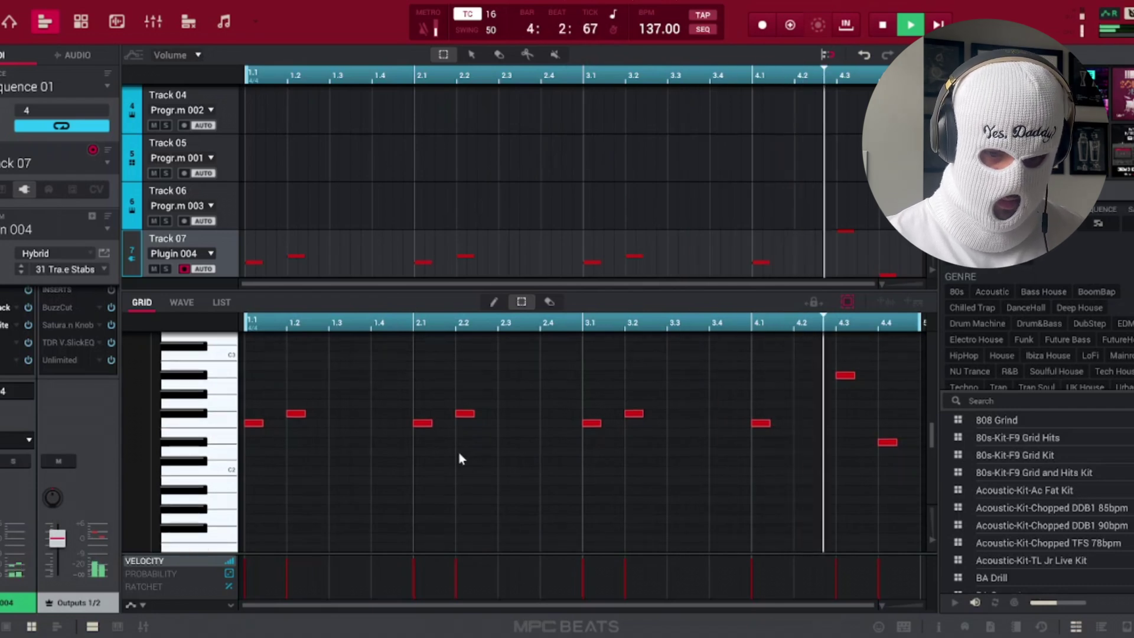
key(space)
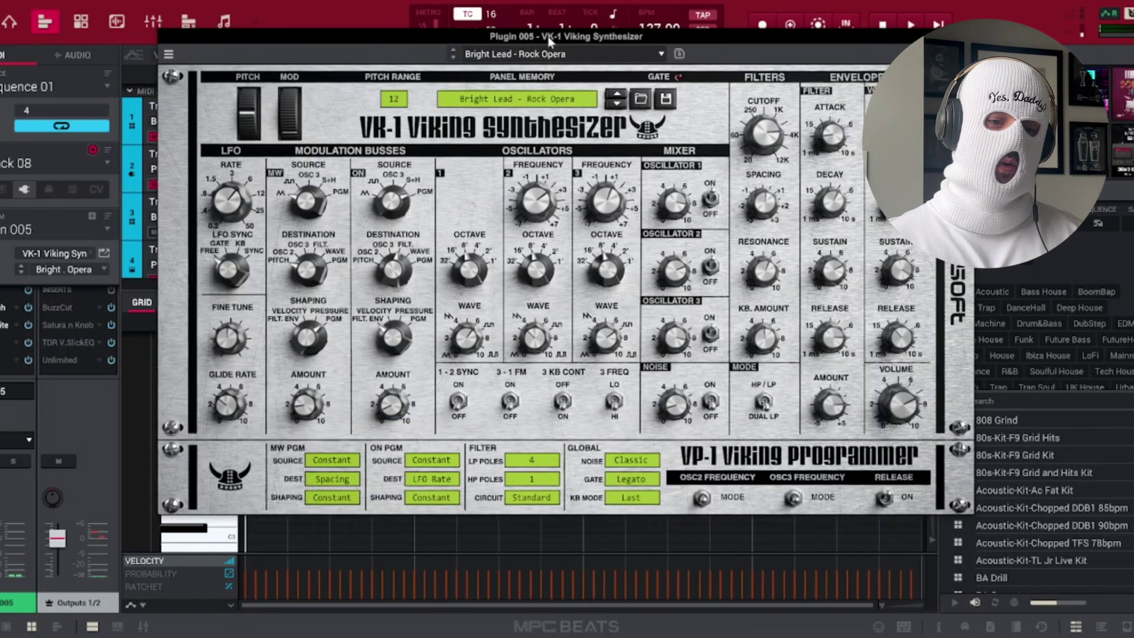
- Examine the VK-1 Viking Synthesizer on Track 08 and its entry in the program's plugin list
drag(563, 18, 539, 40)
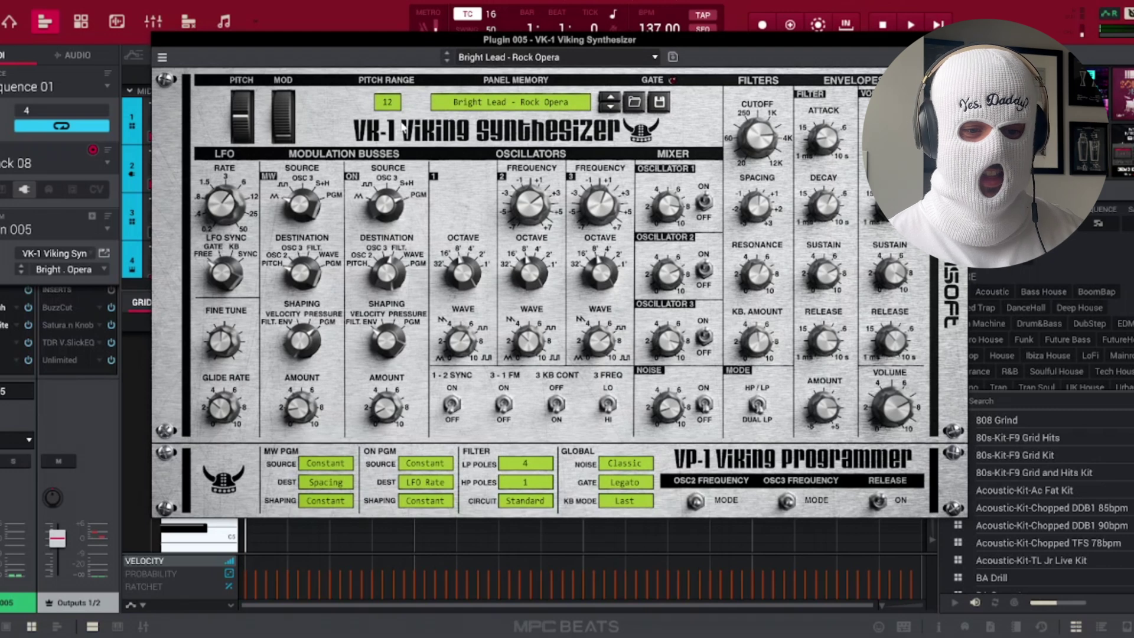
click(85, 254)
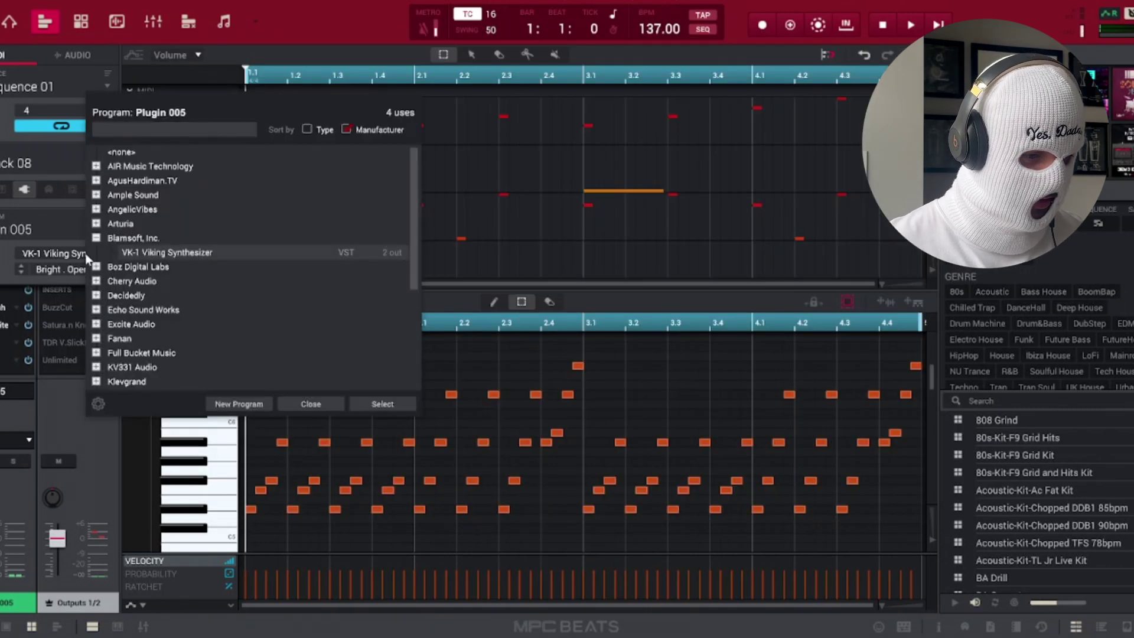
click(312, 404)
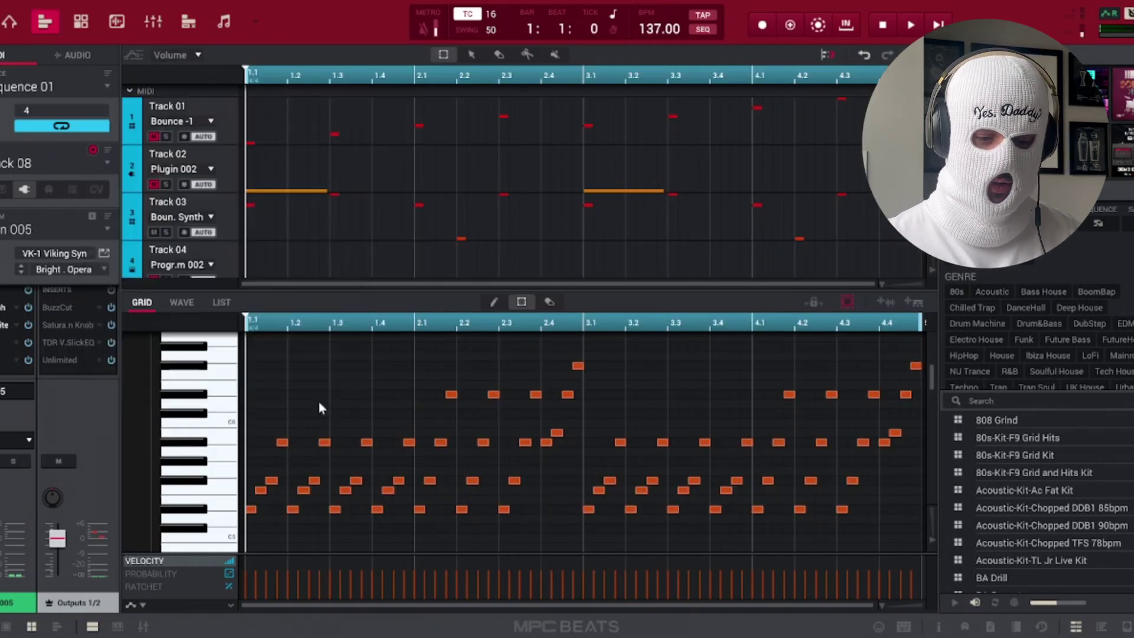
- Examine the Bitcrush insert on Track 08 and play the VK-1 arpeggio pattern
scroll(347, 425, down, 1)
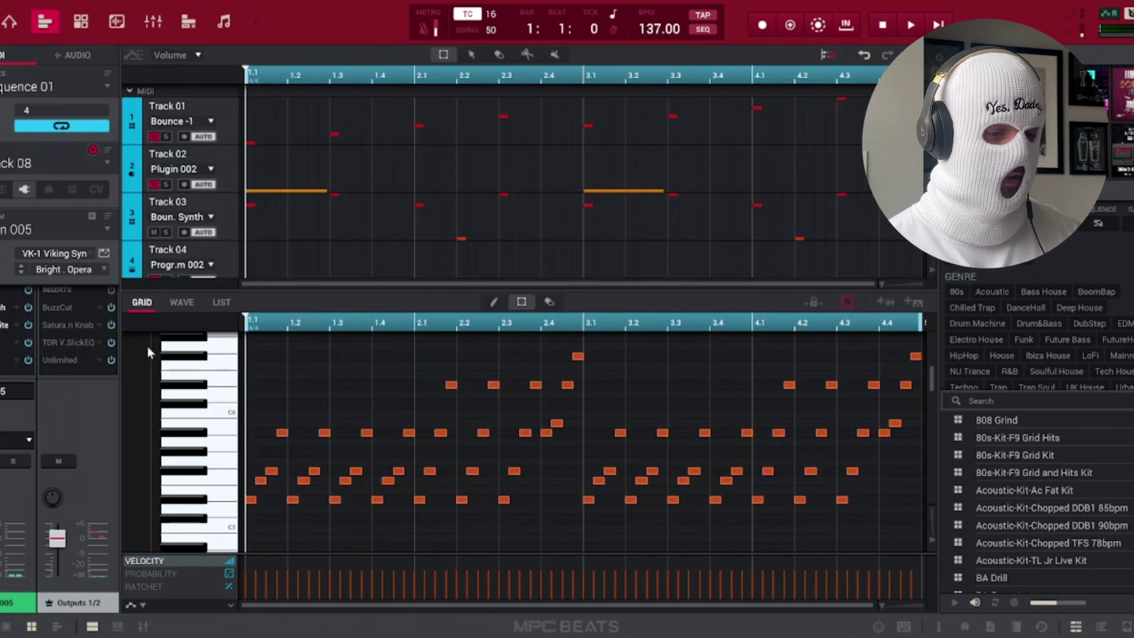
click(6, 307)
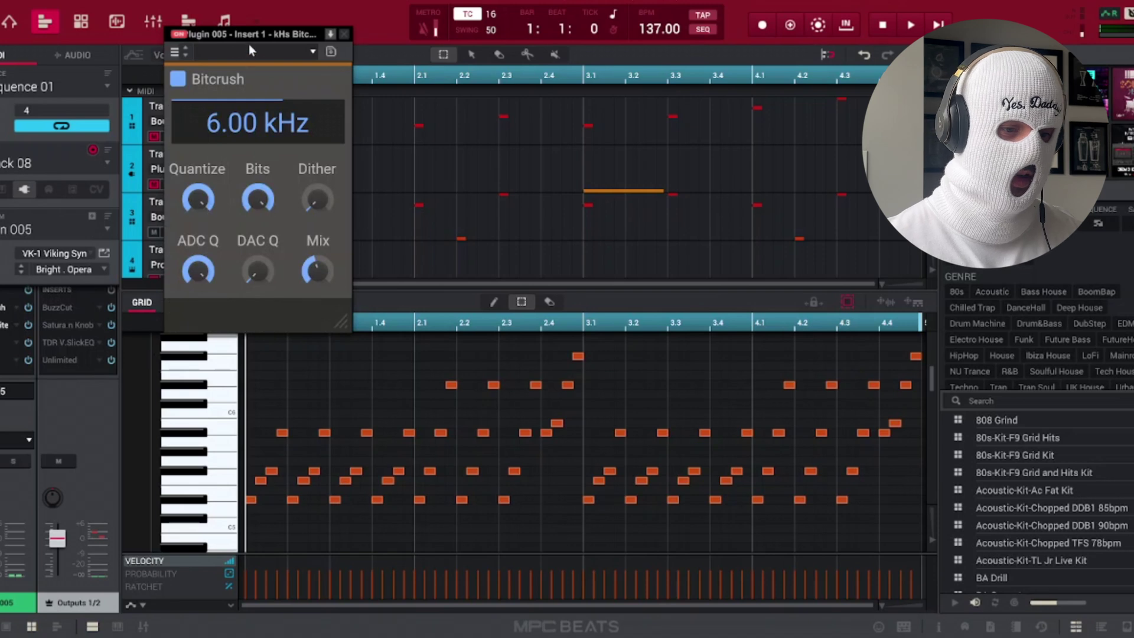
drag(250, 47, 401, 129)
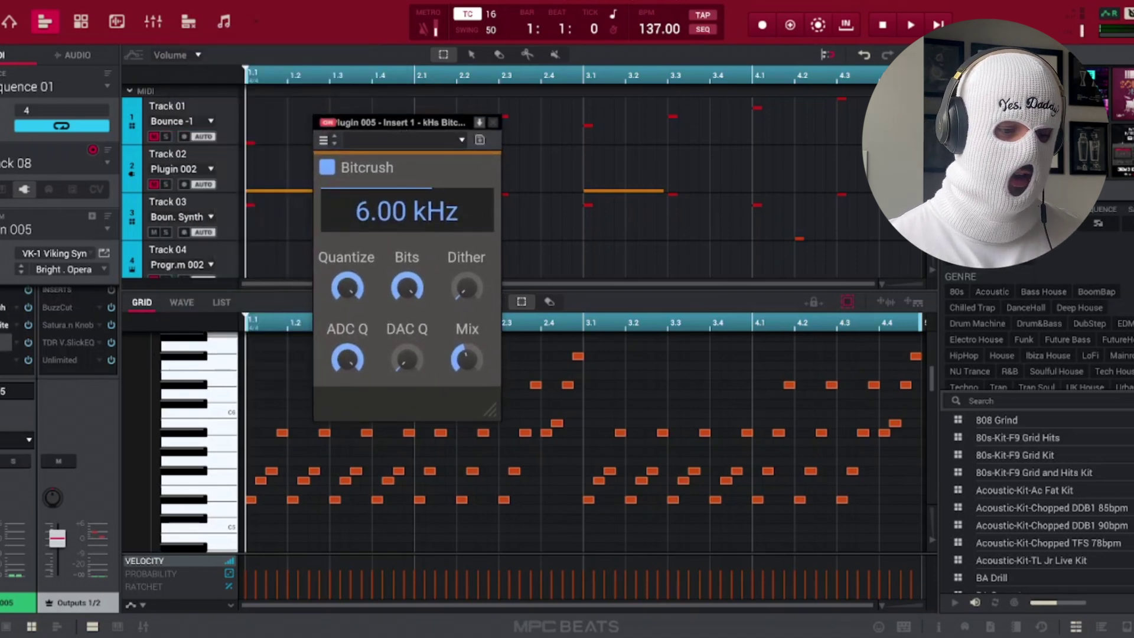
click(494, 126)
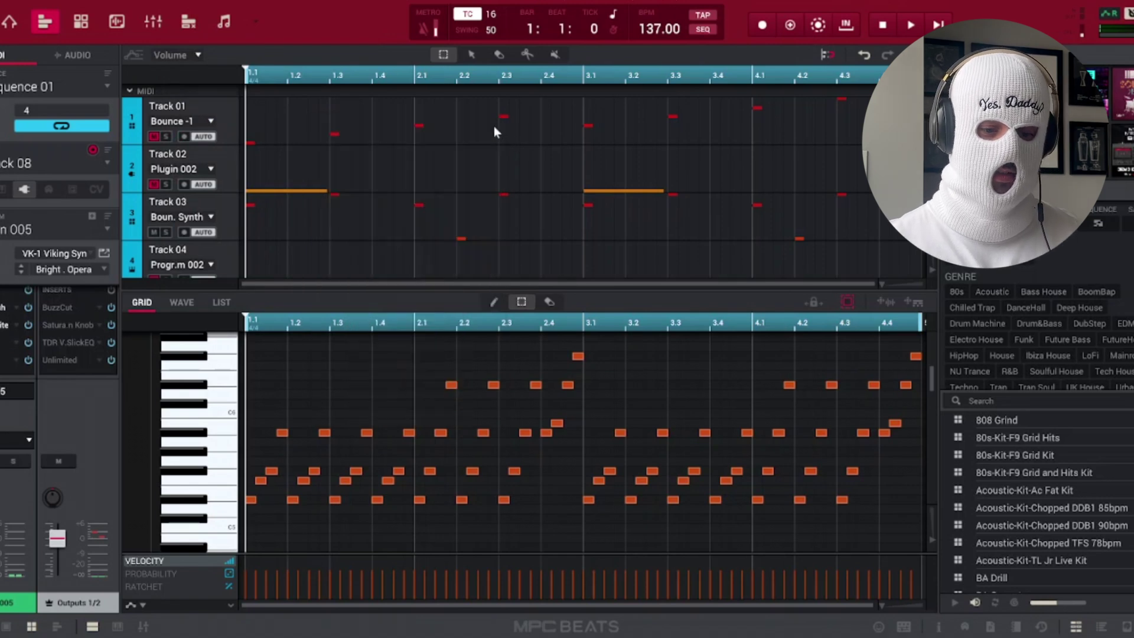
scroll(505, 449, up, 1)
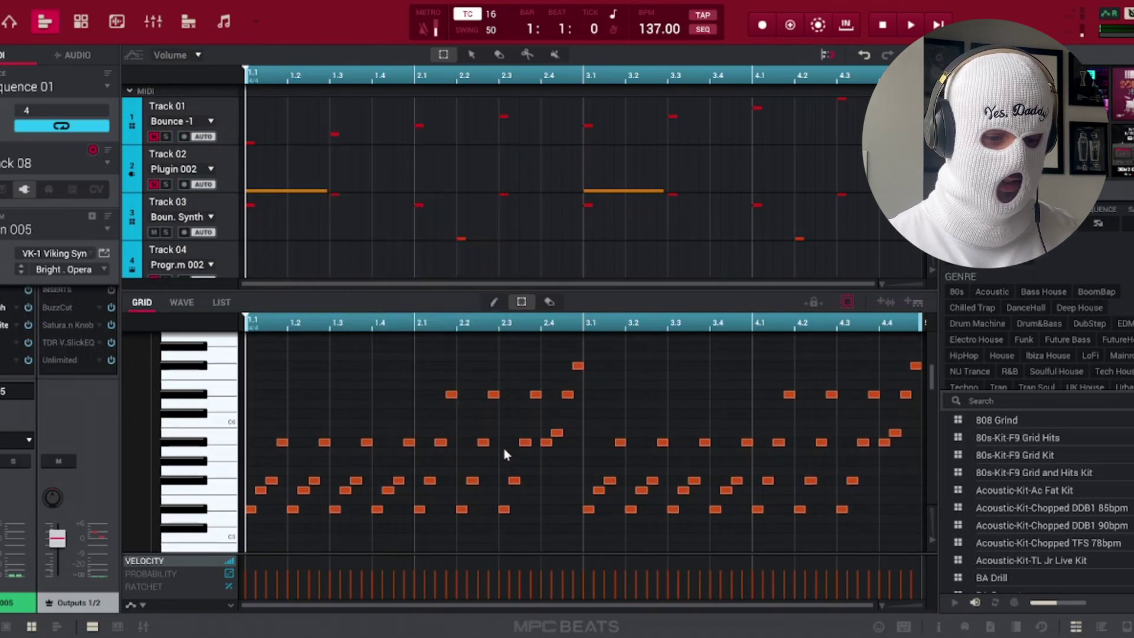
key(space)
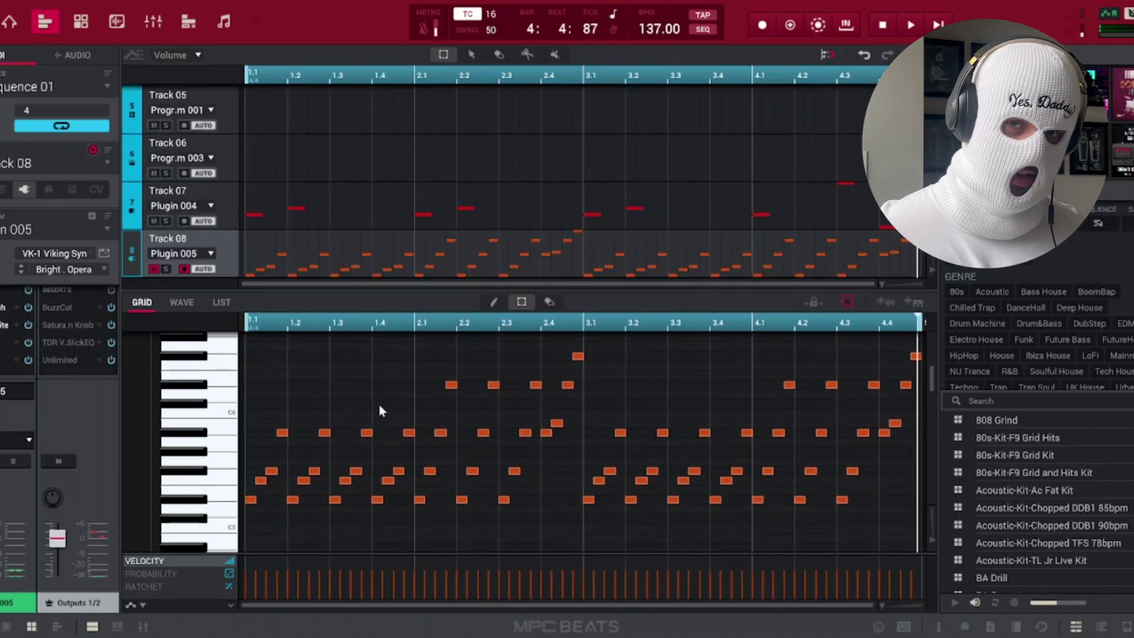
- Add a low note at 2.4 on Track 04 during playback and reduce its velocity
key(space)
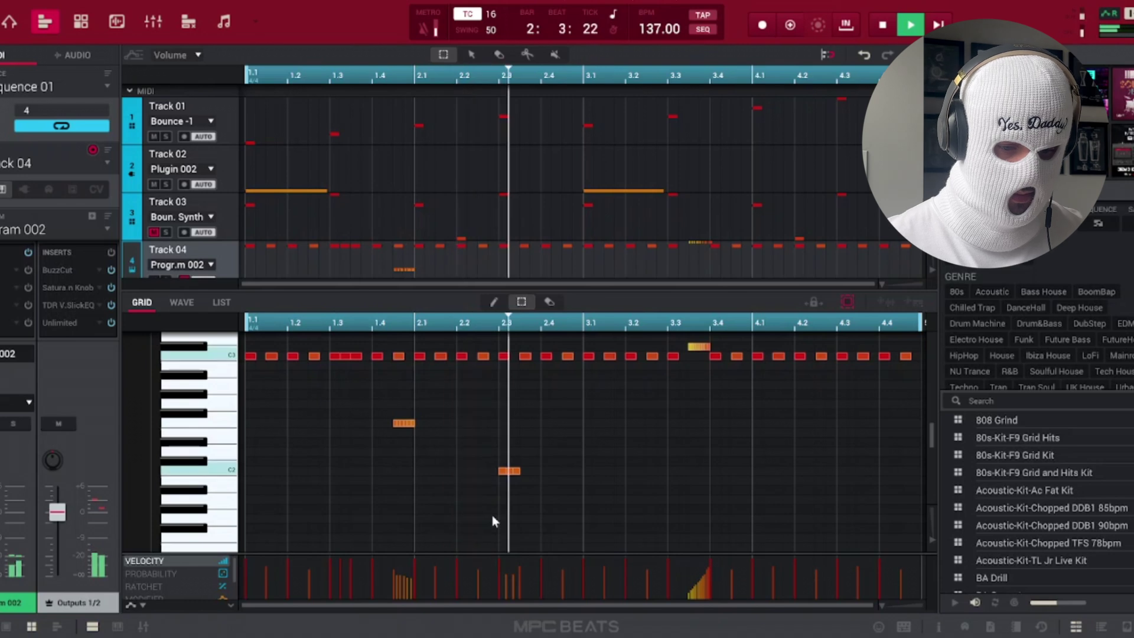
click(545, 538)
click(540, 571)
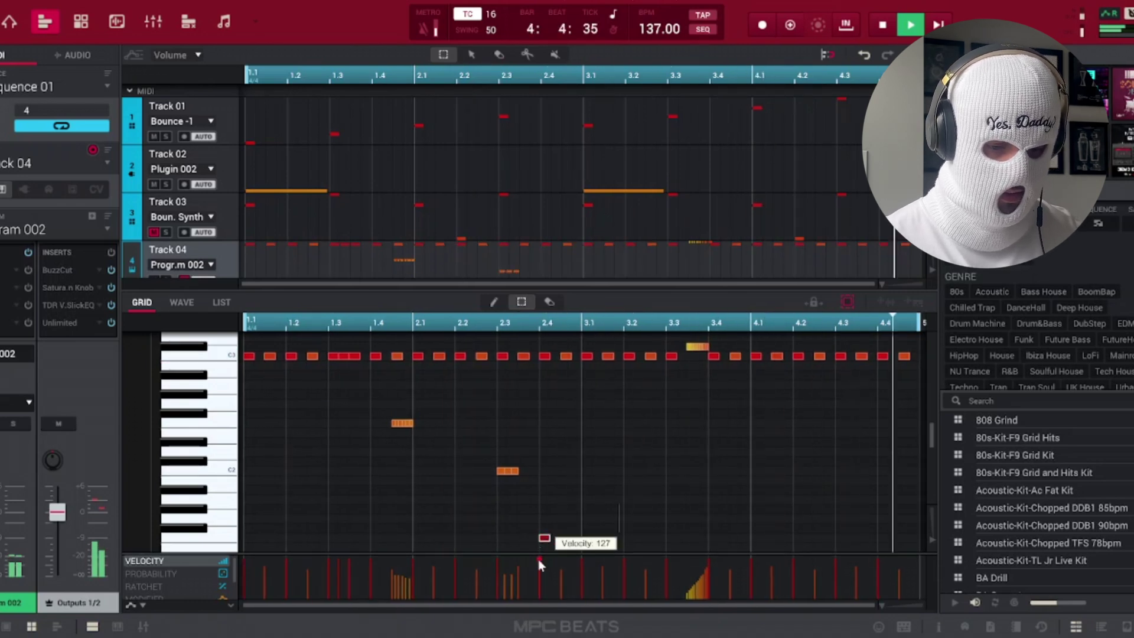
drag(539, 576, 539, 580)
click(594, 523)
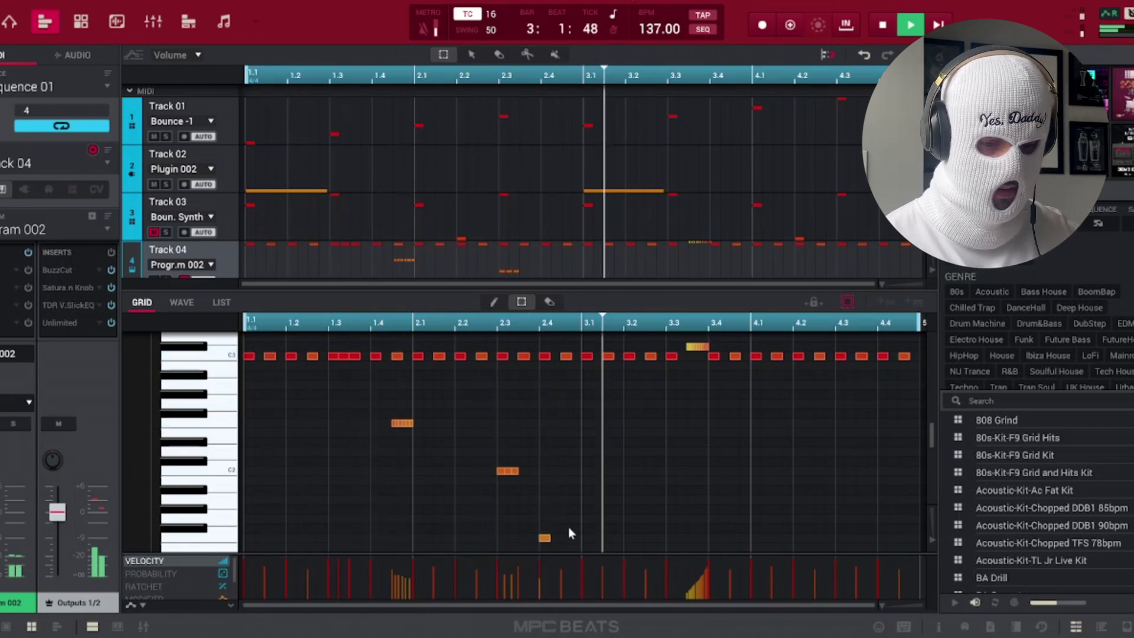
click(541, 577)
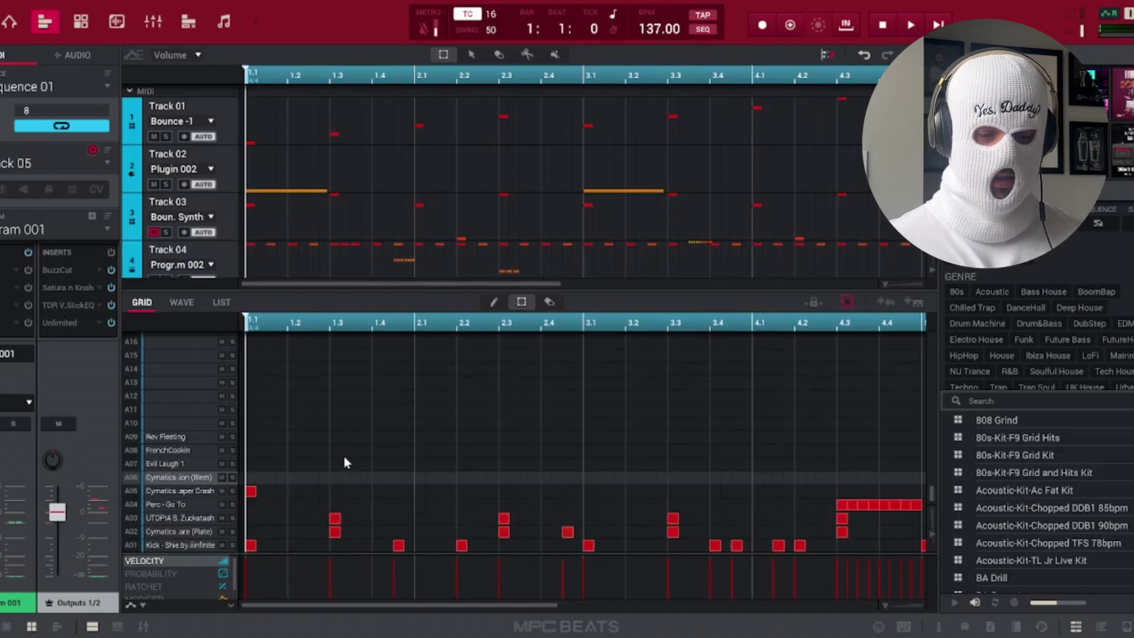
- Audition the Track 05 drum sounds one by one from the A01 kick up to the A06 Cymatics sample
key(z)
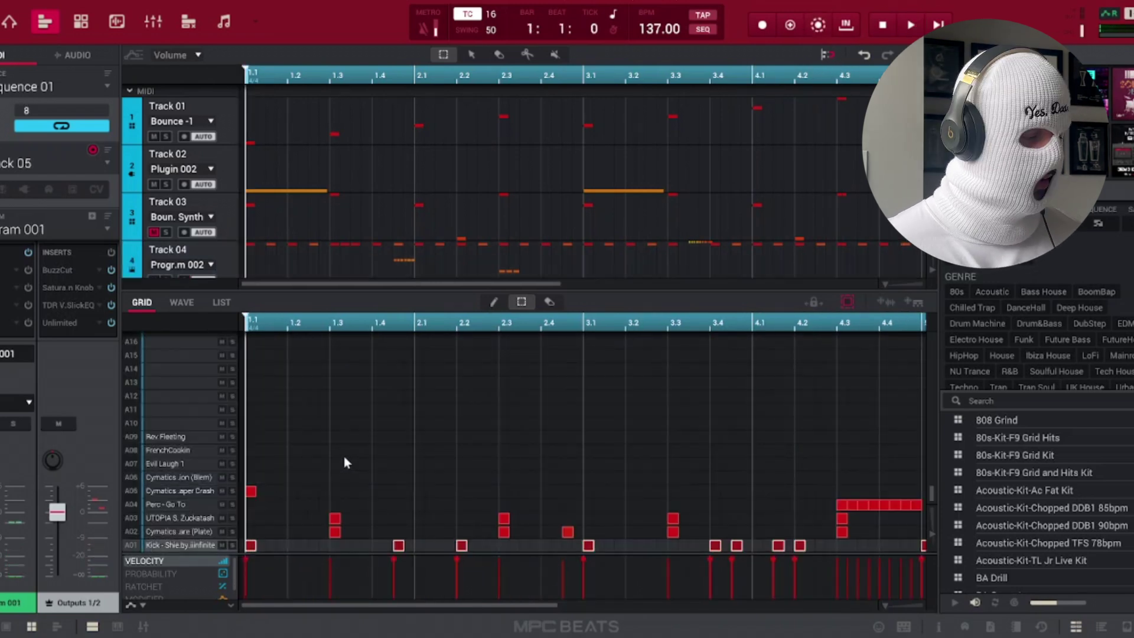
key(Up)
key(Up)
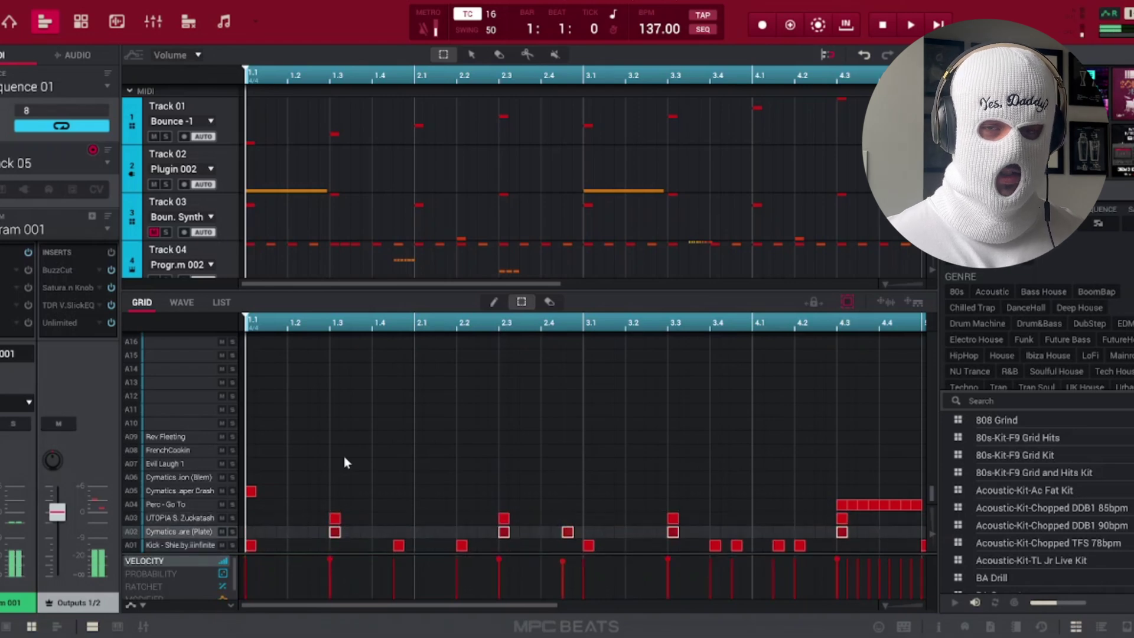
key(Up)
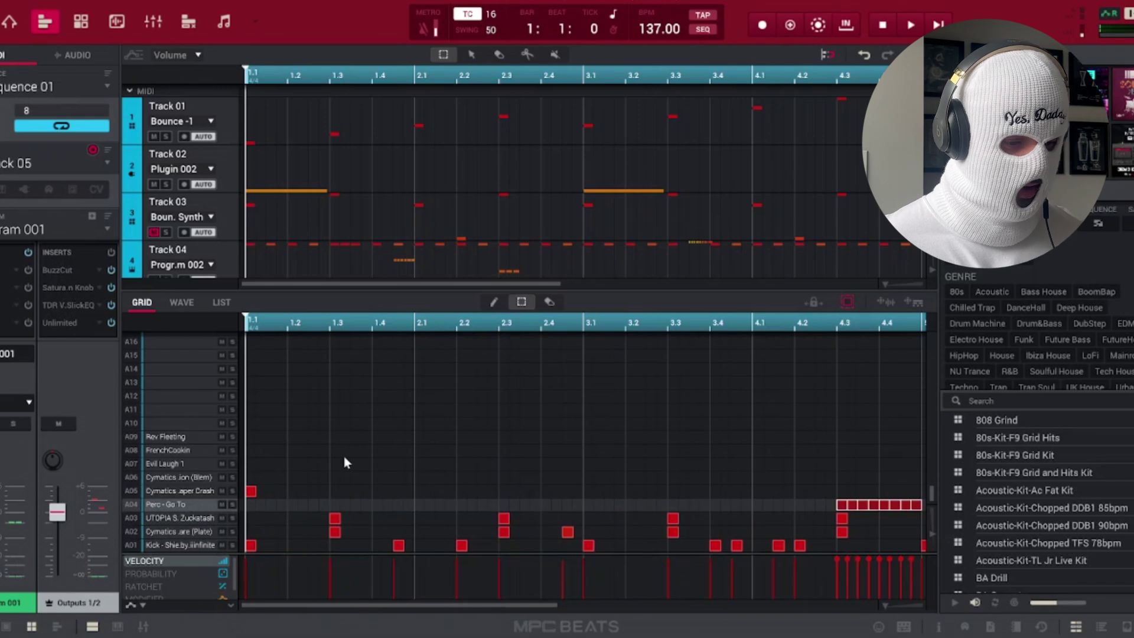
key(Up)
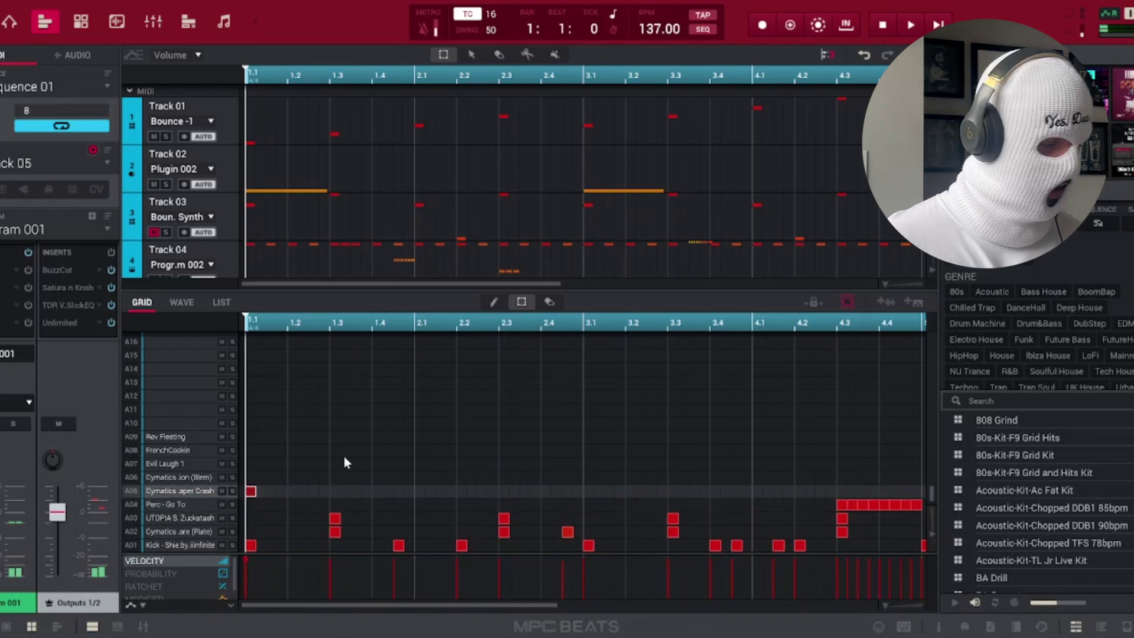
key(Up)
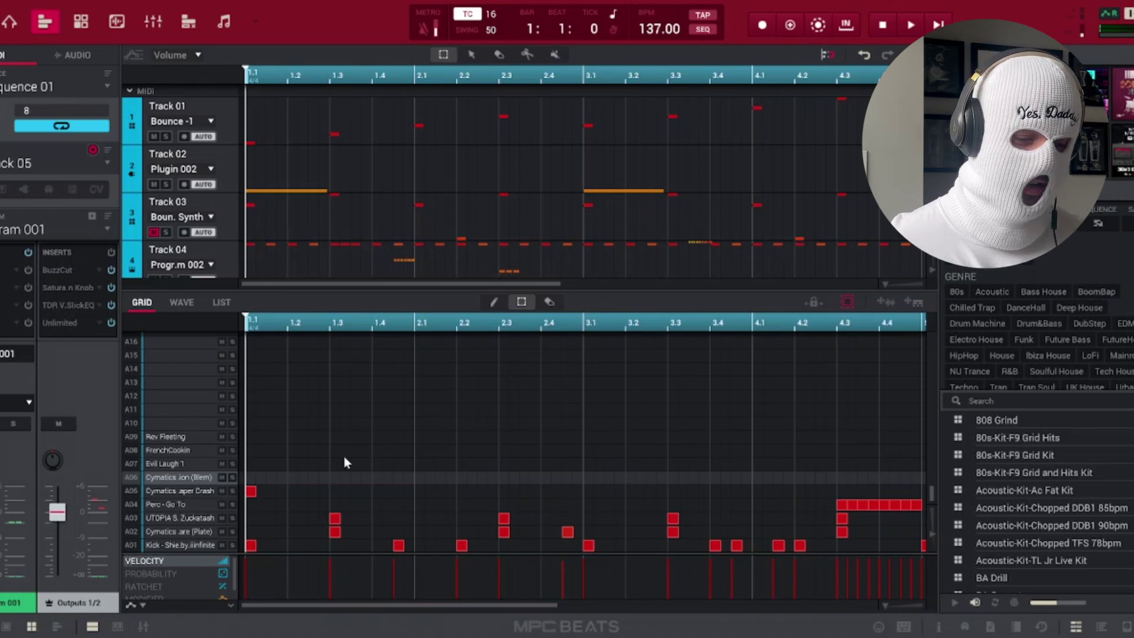
- Add pairs of A06 Cymatics hits starting at 1.2 and 3.2 on Track 05 during playback, also trying a hit at 2.2
click(291, 477)
click(314, 478)
key(space)
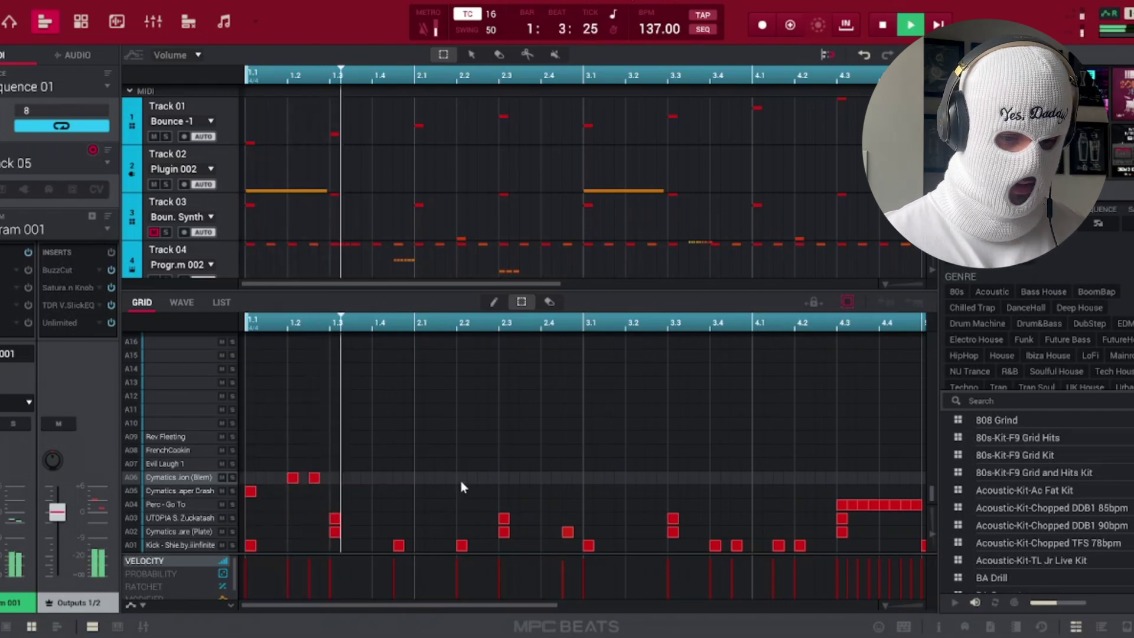
click(462, 479)
click(483, 478)
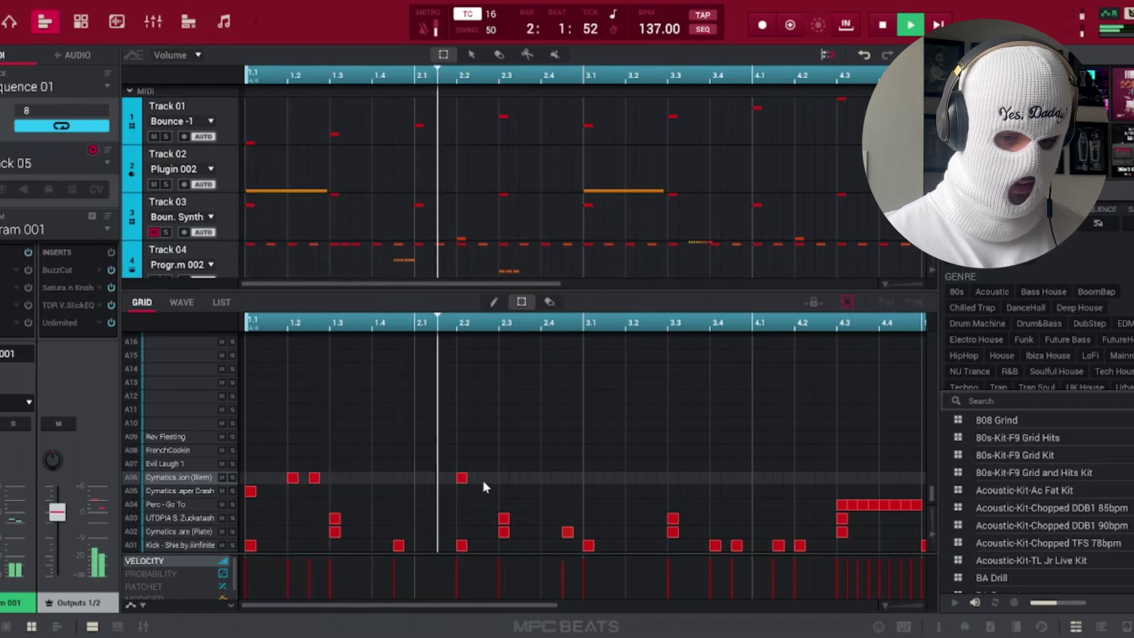
click(631, 477)
click(652, 477)
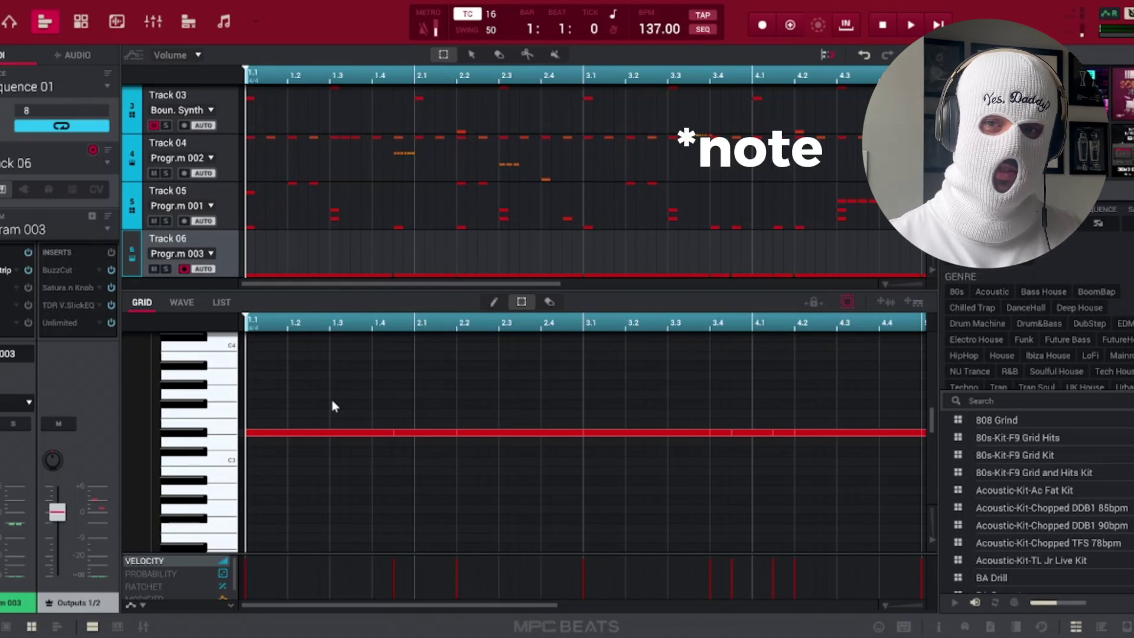
- Play the sustained single-pitch note pattern on Track 06
key(space)
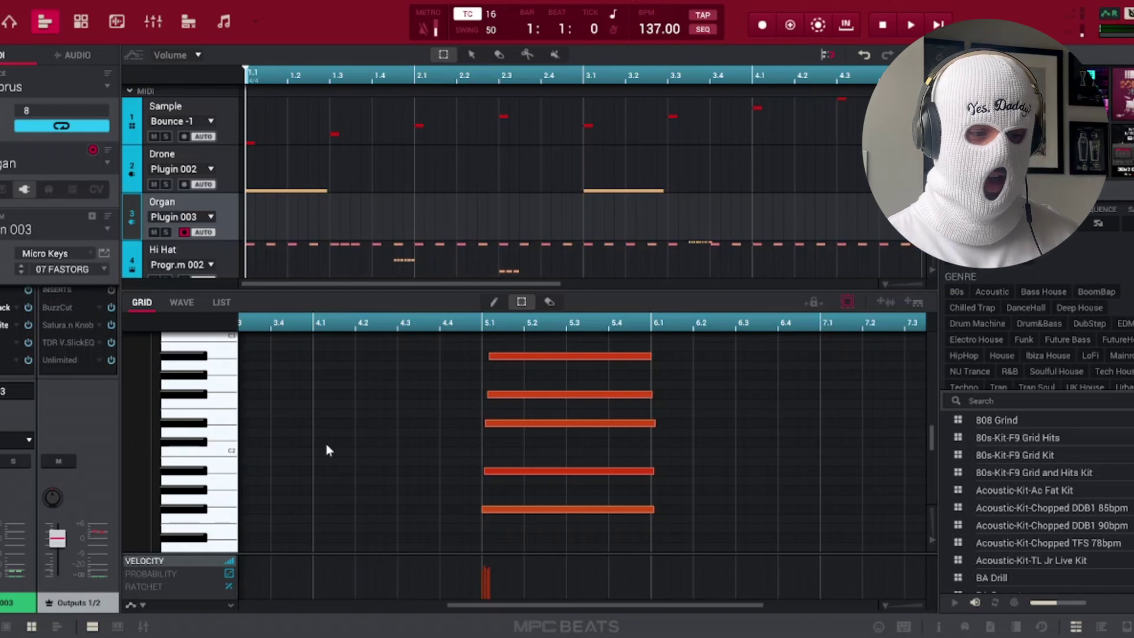
- Examine the Micro Keys plugin with its 07 FASTORG preset on the Organ track and play the sequence
click(103, 255)
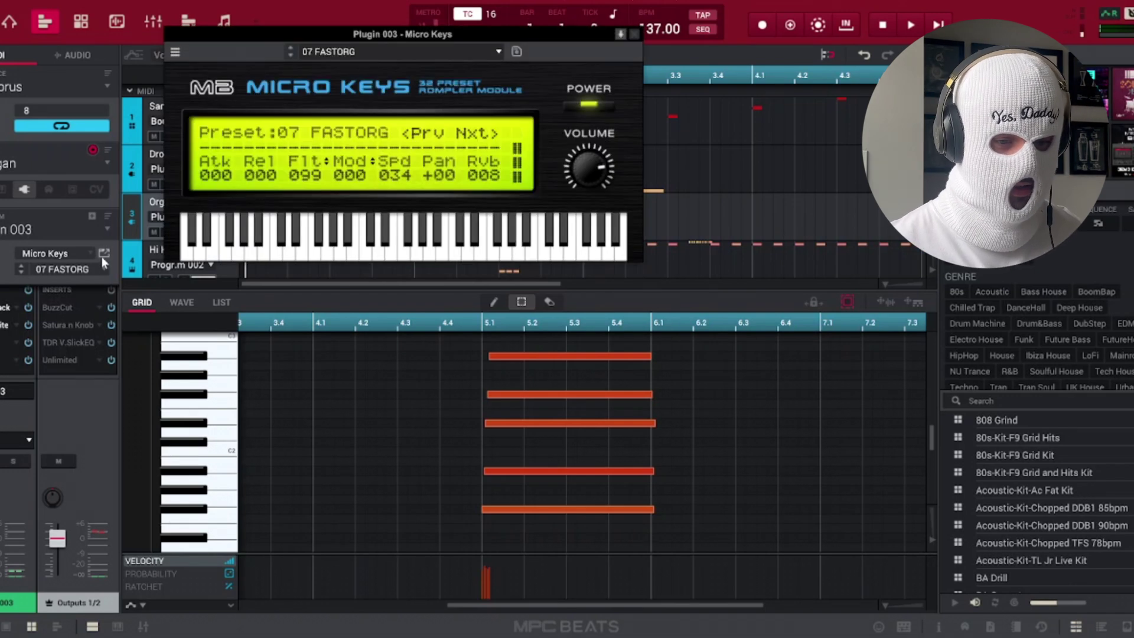
click(630, 36)
key(space)
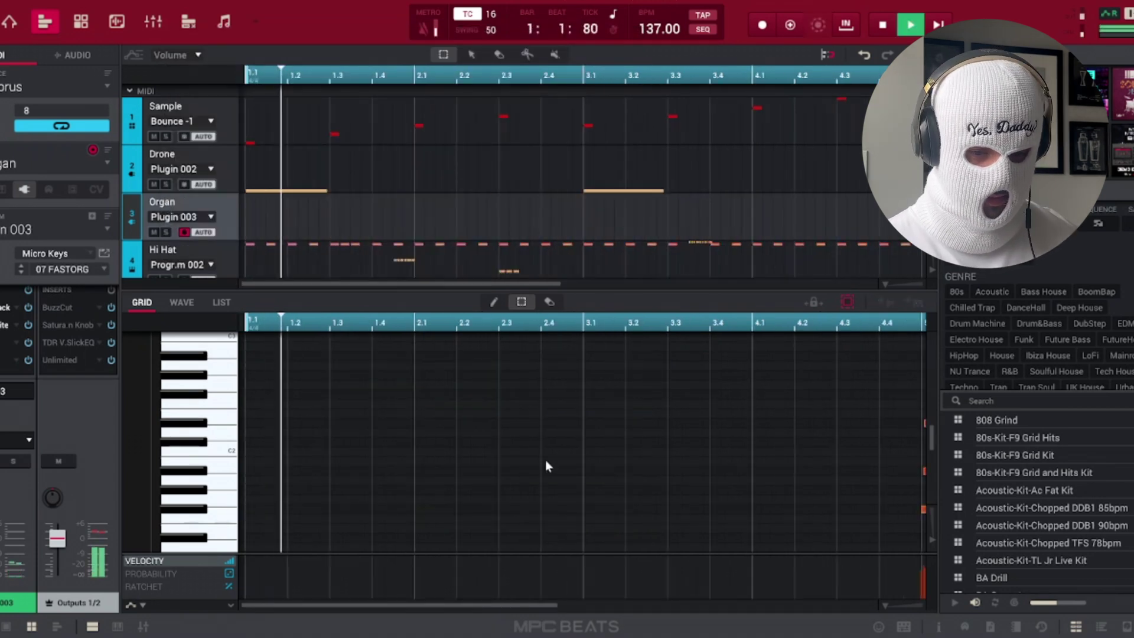